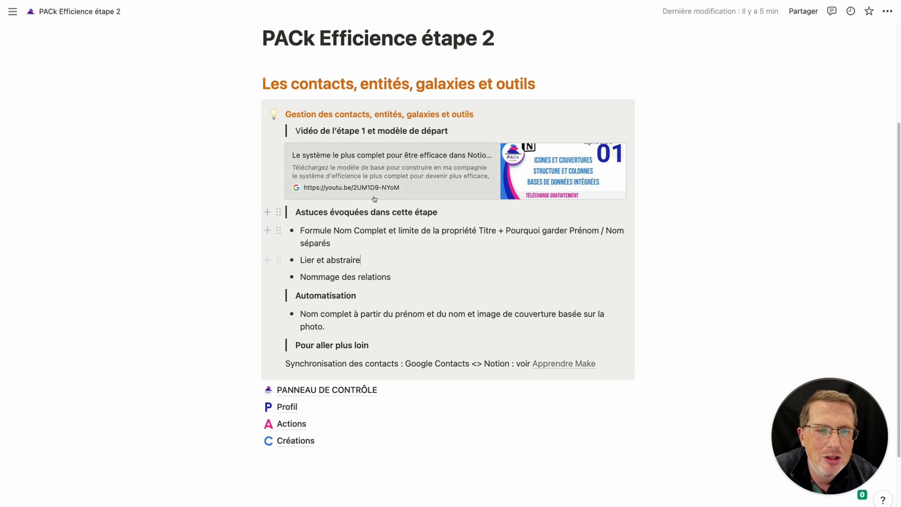
Highlight the Nommage, Nom Complet and Synchronisation words in the tips list to point them out.
double_click(311, 277)
left_click(438, 313)
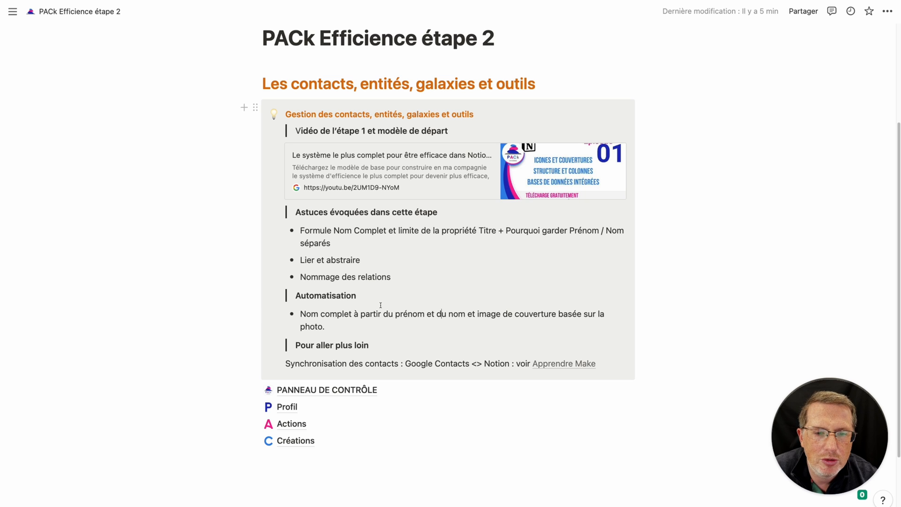
left_click(313, 312)
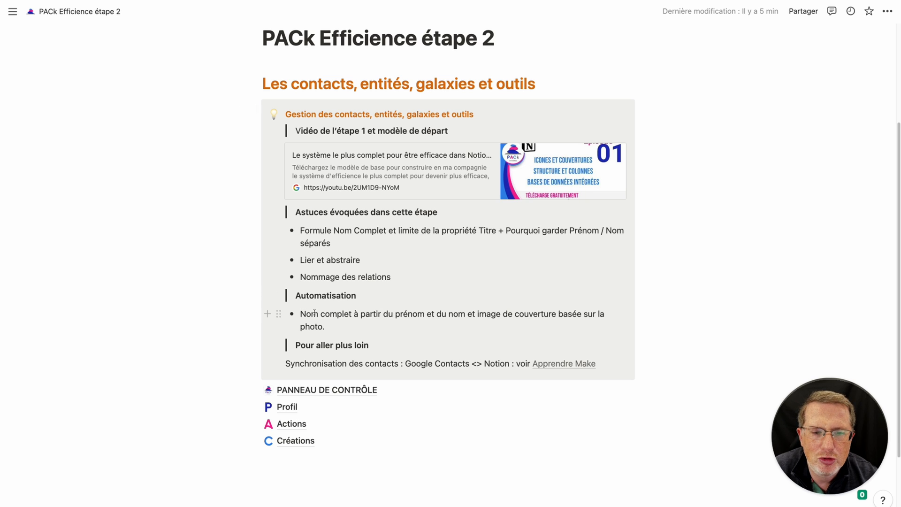
left_click_drag(333, 230, 376, 232)
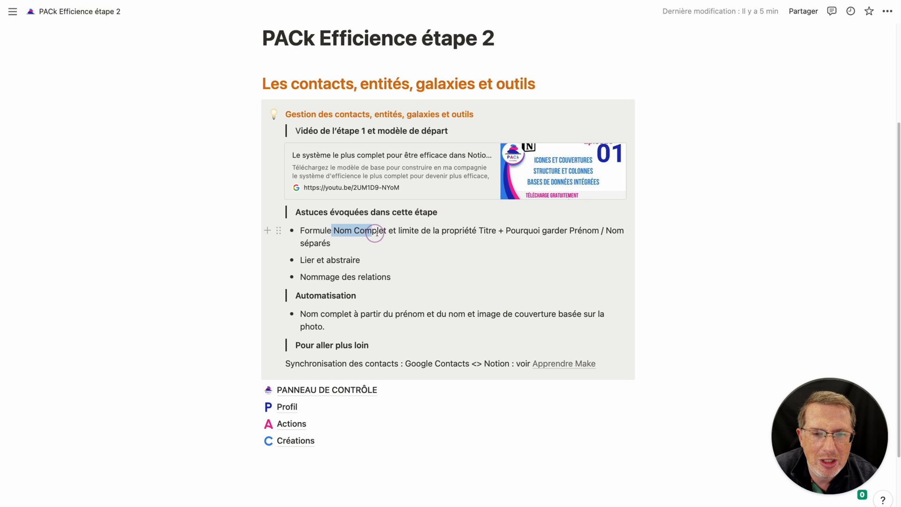
left_click(392, 315)
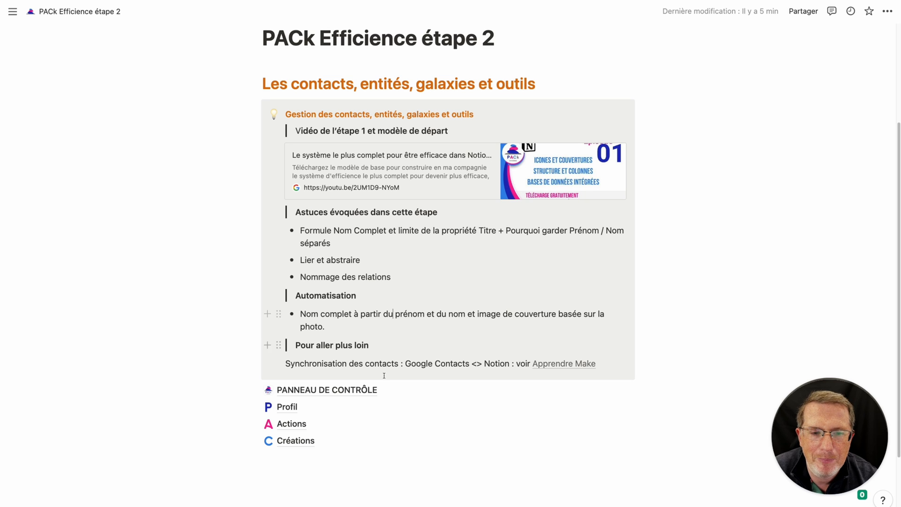
double_click(335, 362)
left_click(392, 363)
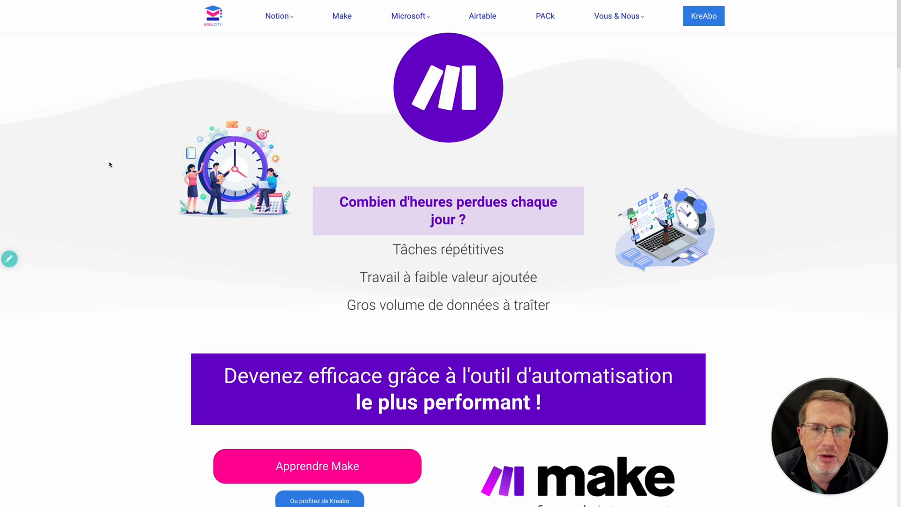
Scroll down the Make training page and open the 'Ou profitez de Kreabo' subscription offer.
scroll(109, 165, "down", 3)
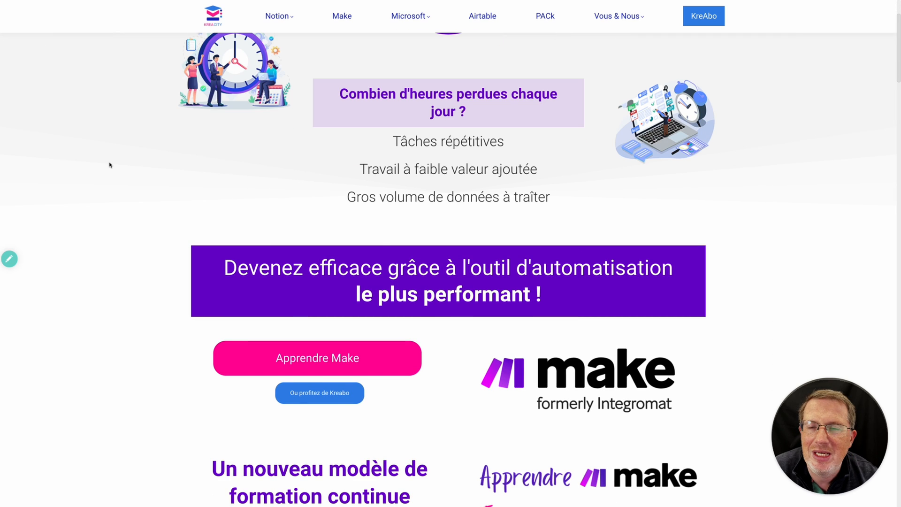
scroll(109, 164, "down", 1)
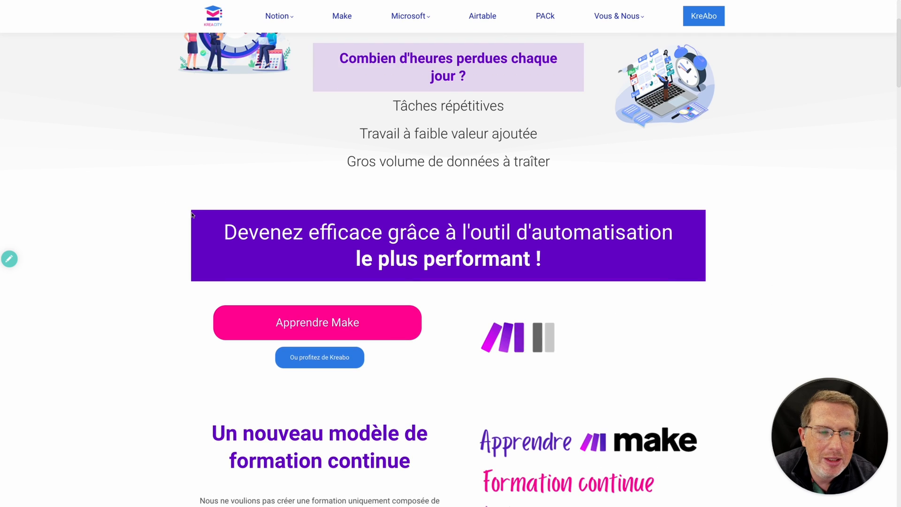
scroll(193, 213, "down", 1)
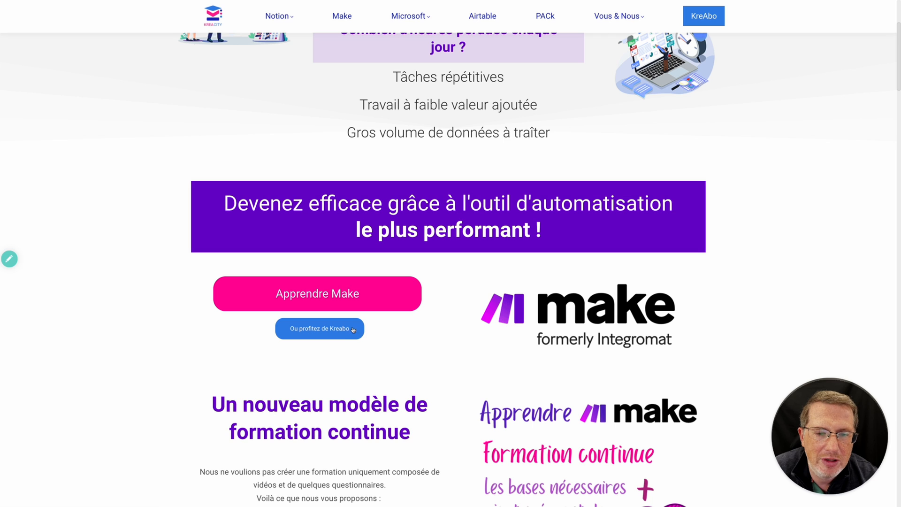
left_click(335, 338)
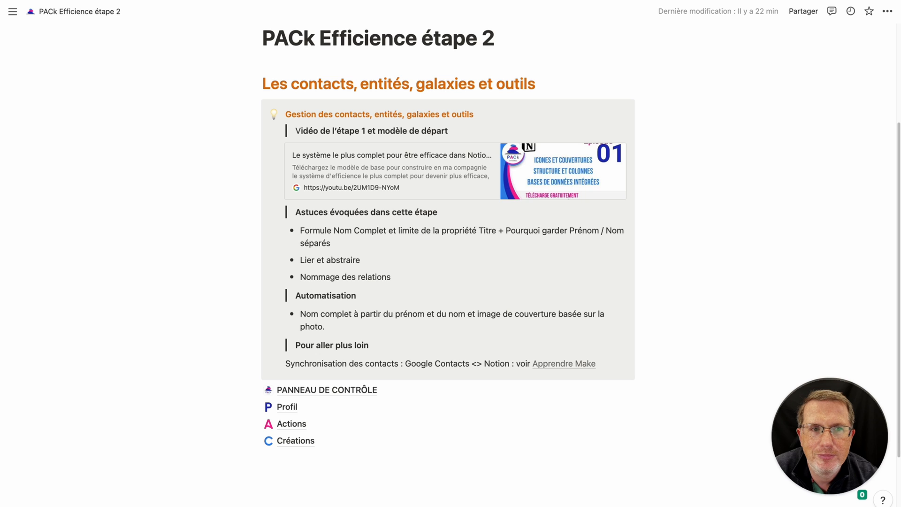
Open the Personnes database from the Partenaires row of the PANNEAU DE CONTRÔLE page.
left_click(326, 390)
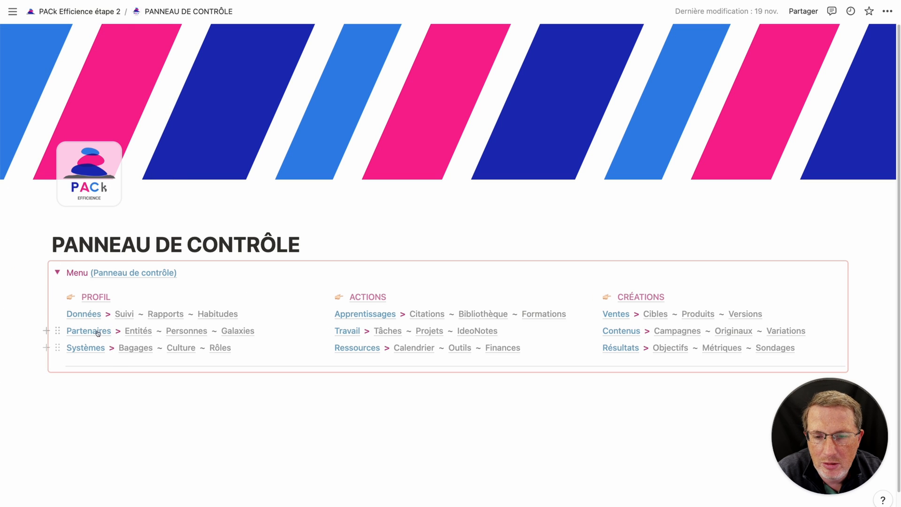
mouse_move(87, 334)
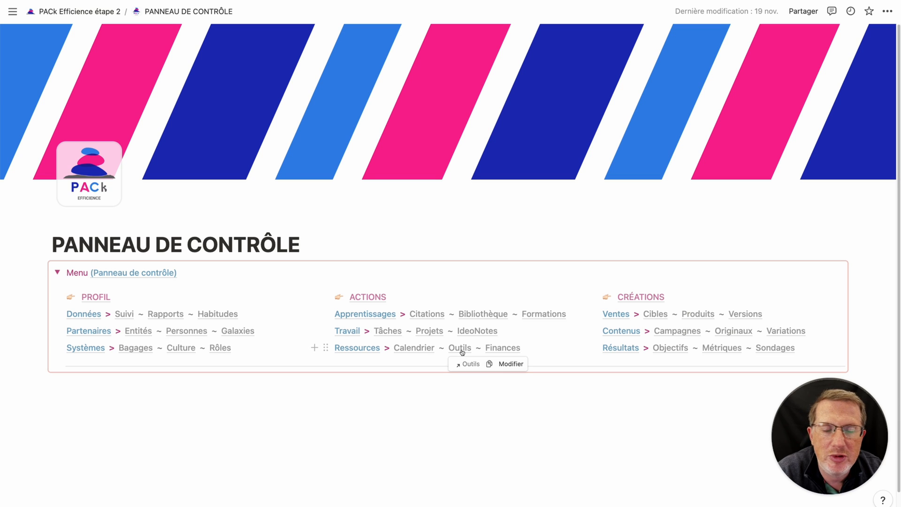
left_click(177, 332)
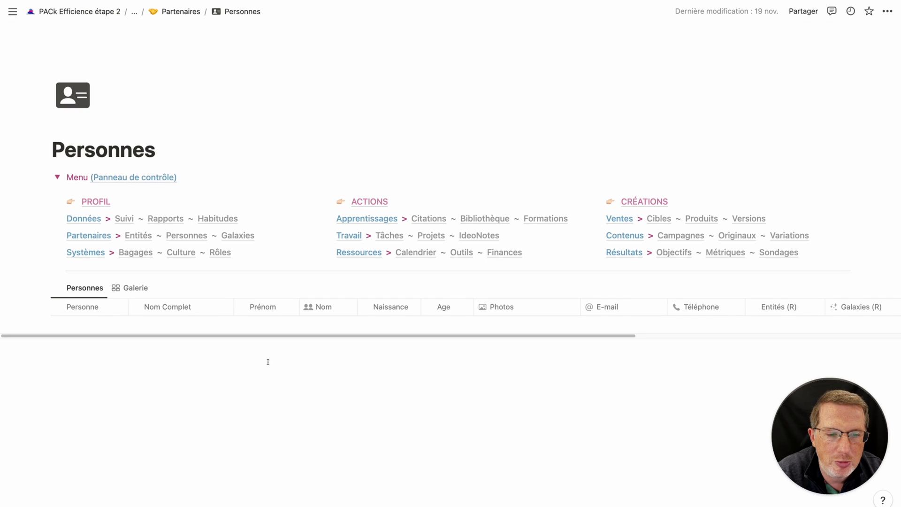
scroll(269, 362, "down", 3)
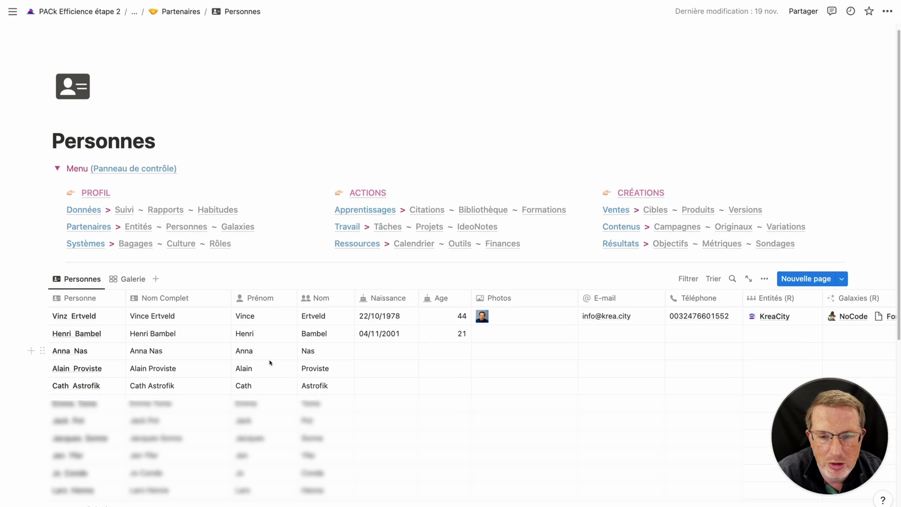
scroll(270, 362, "down", 3)
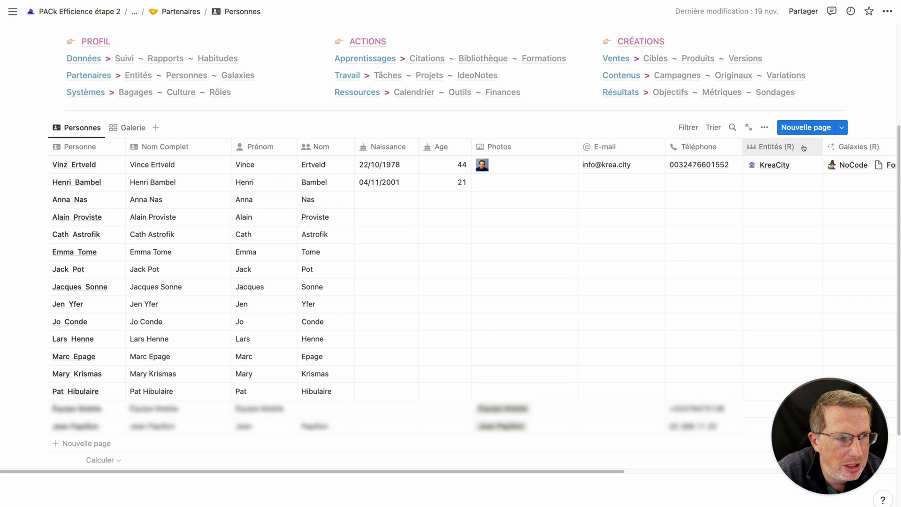
left_click(240, 151)
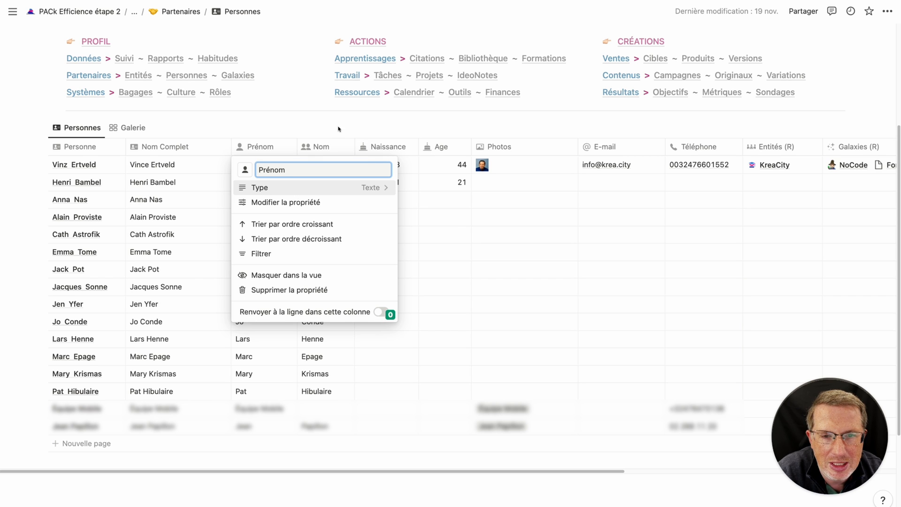
left_click(328, 146)
left_click(329, 147)
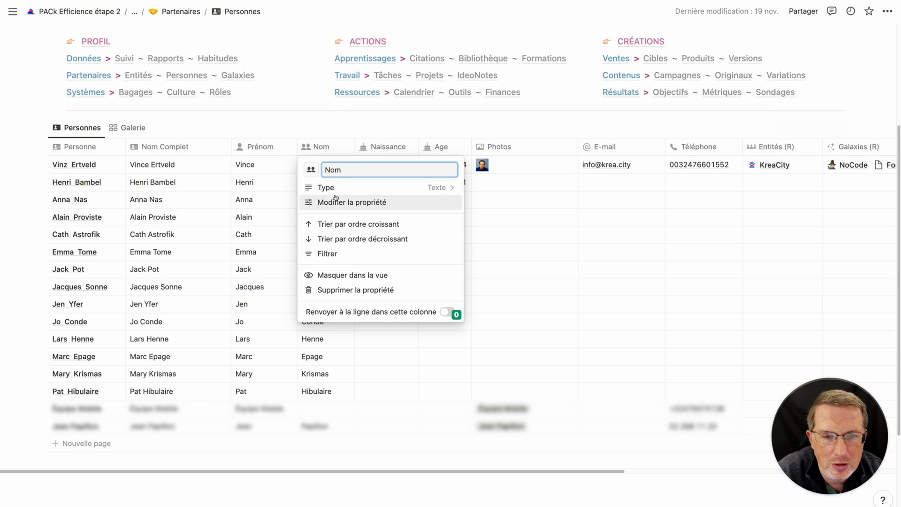
left_click(373, 126)
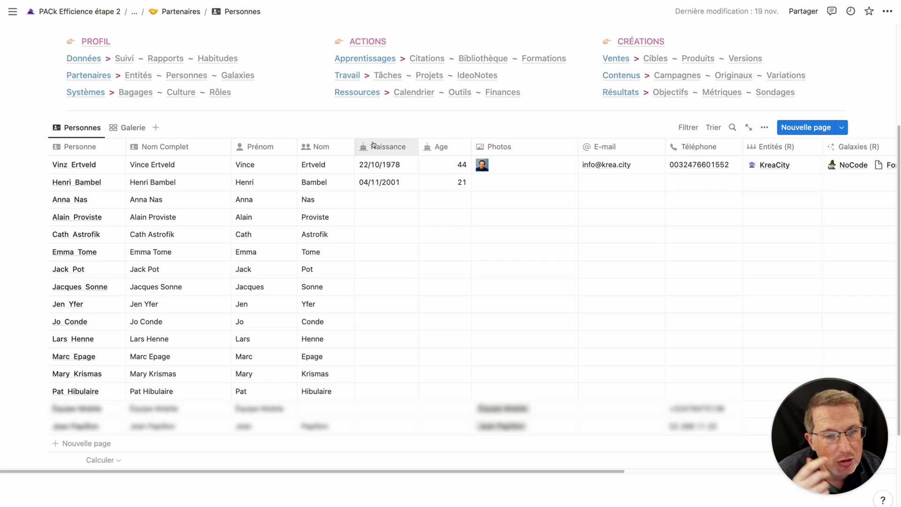
left_click(443, 148)
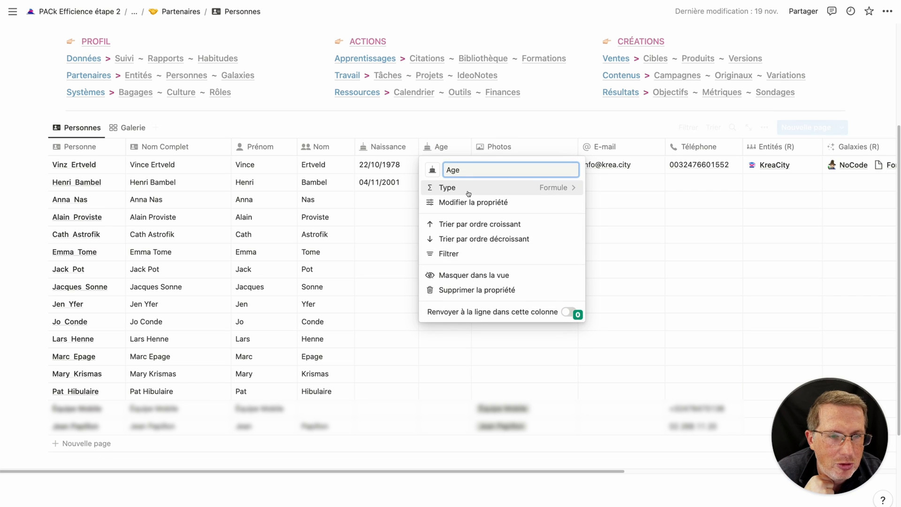
left_click(487, 133)
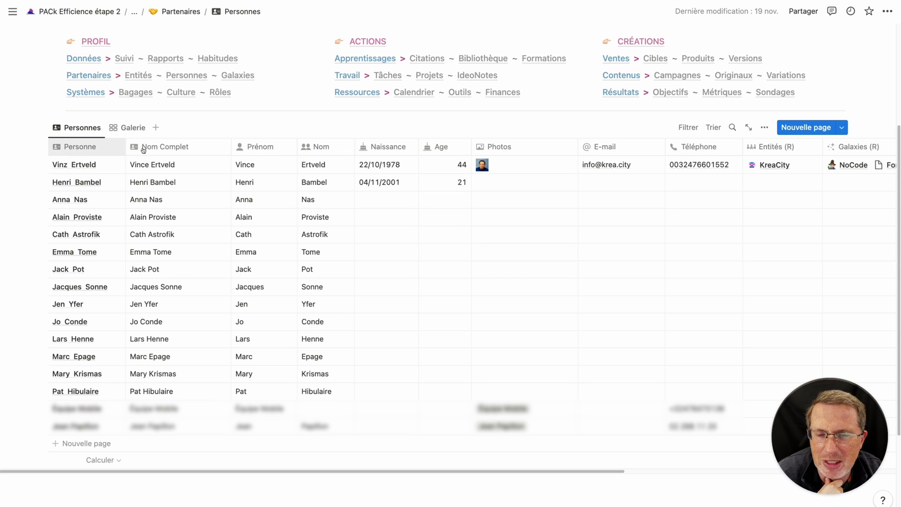
left_click(54, 149)
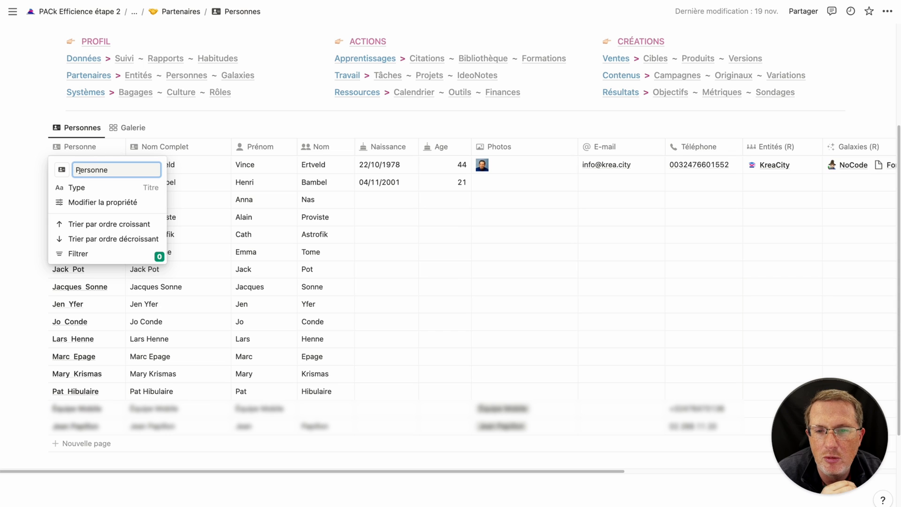
left_click(248, 123)
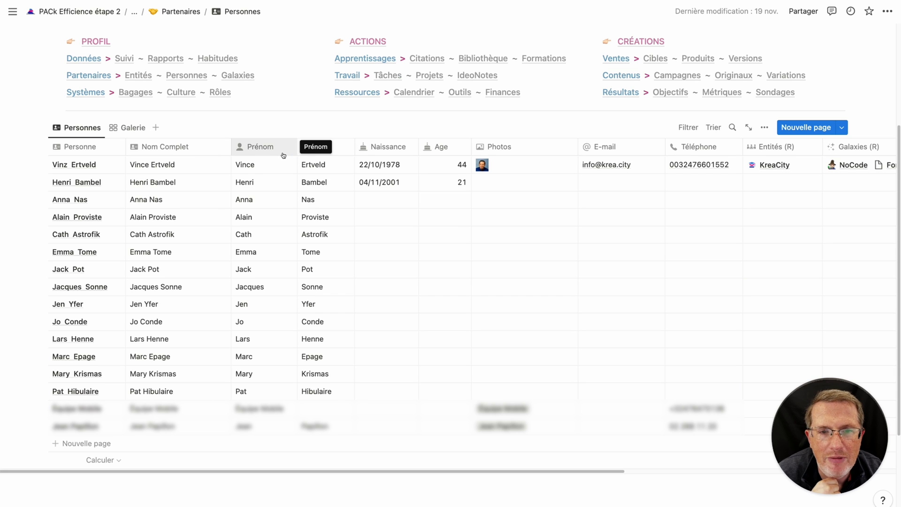
left_click(244, 152)
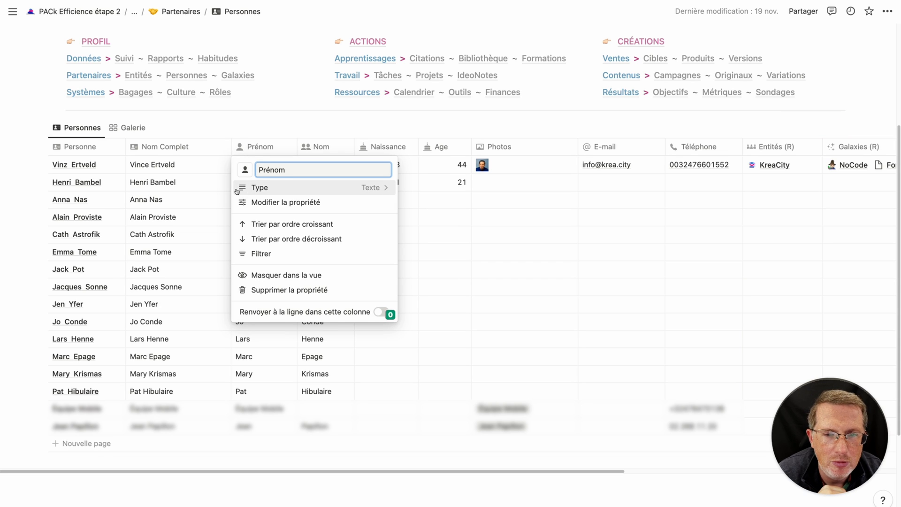
left_click(314, 131)
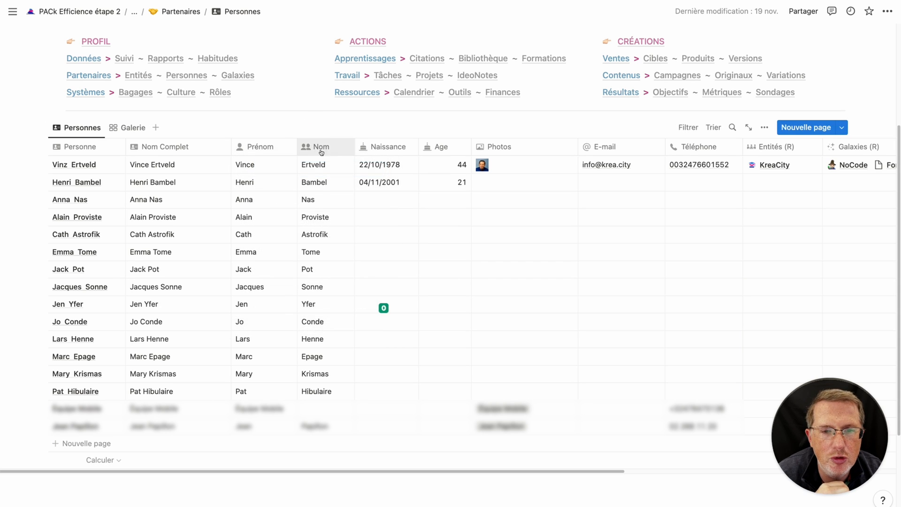
left_click(318, 146)
left_click(324, 123)
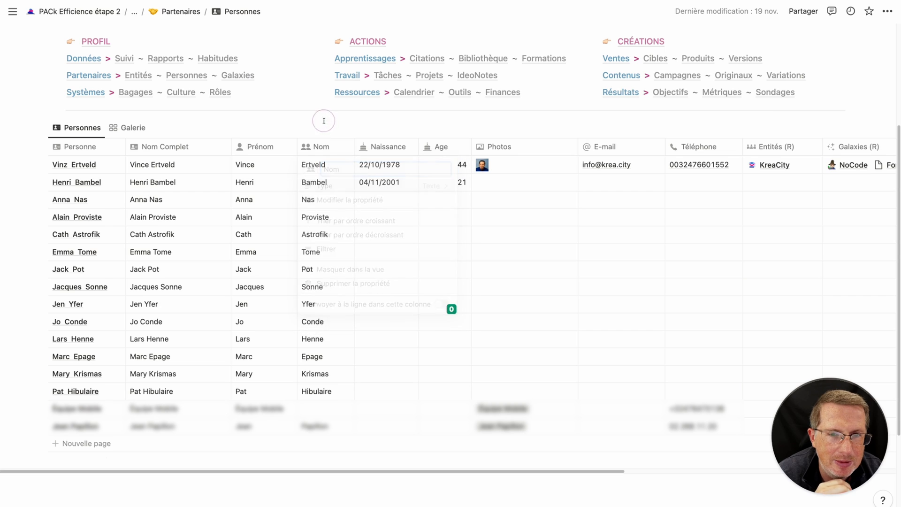
left_click(87, 147)
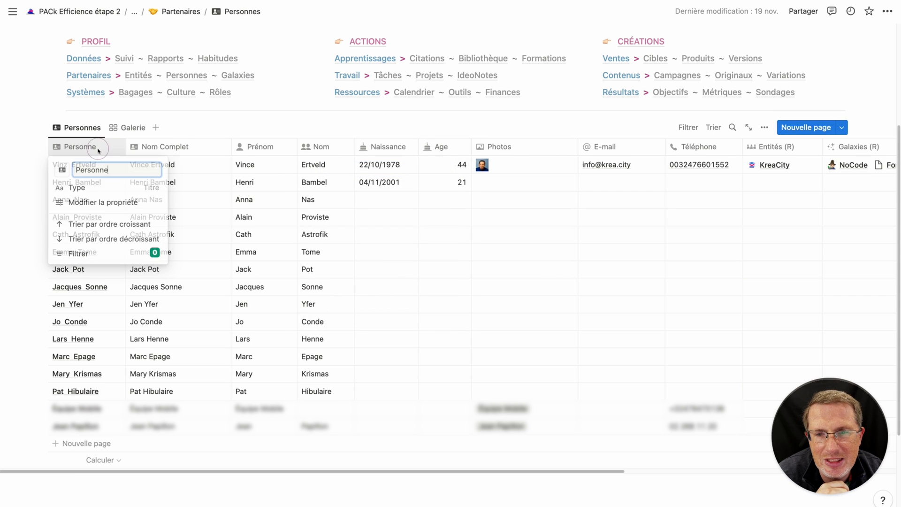
left_click(37, 184)
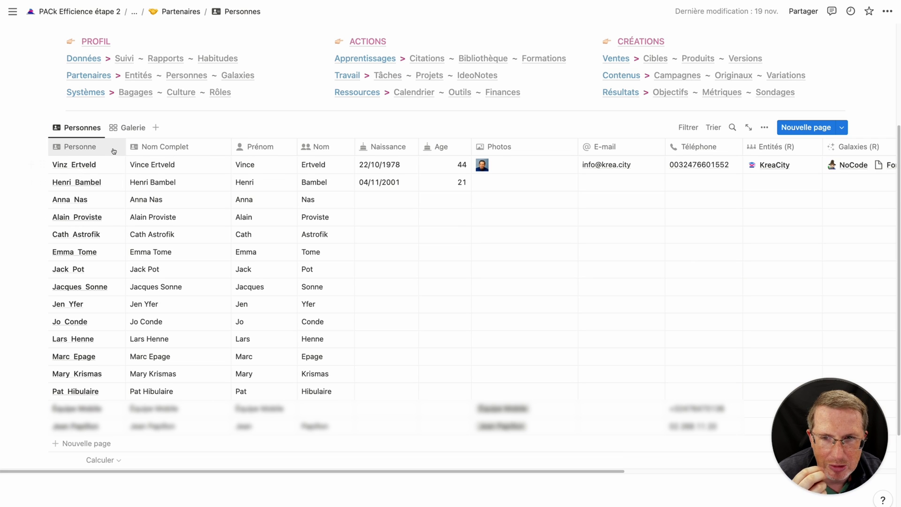
Append 'ce' to the first contact's title in its side preview, then close the preview.
left_click(108, 167)
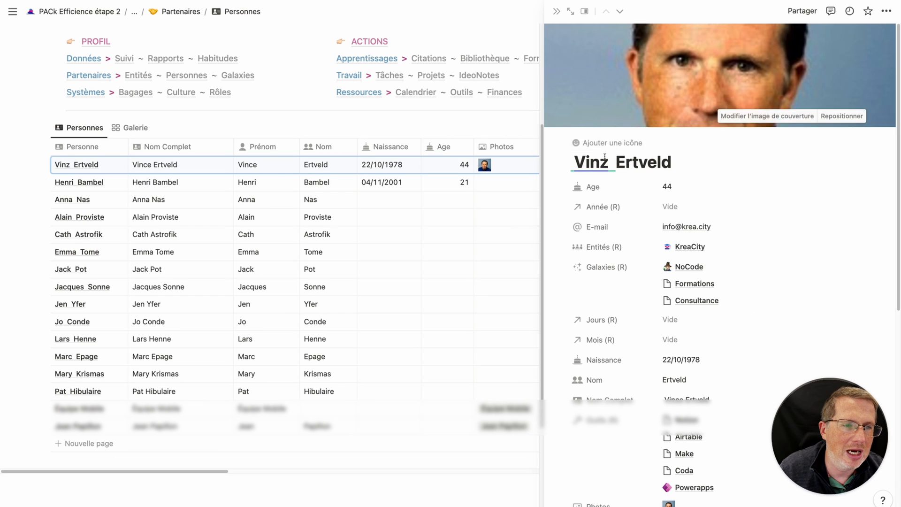
left_click_drag(608, 162, 600, 162)
type("ce")
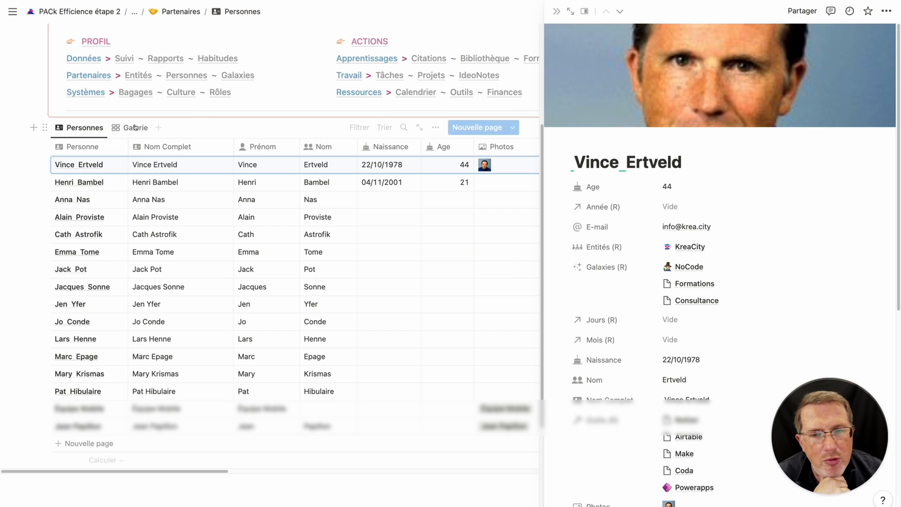
left_click(20, 166)
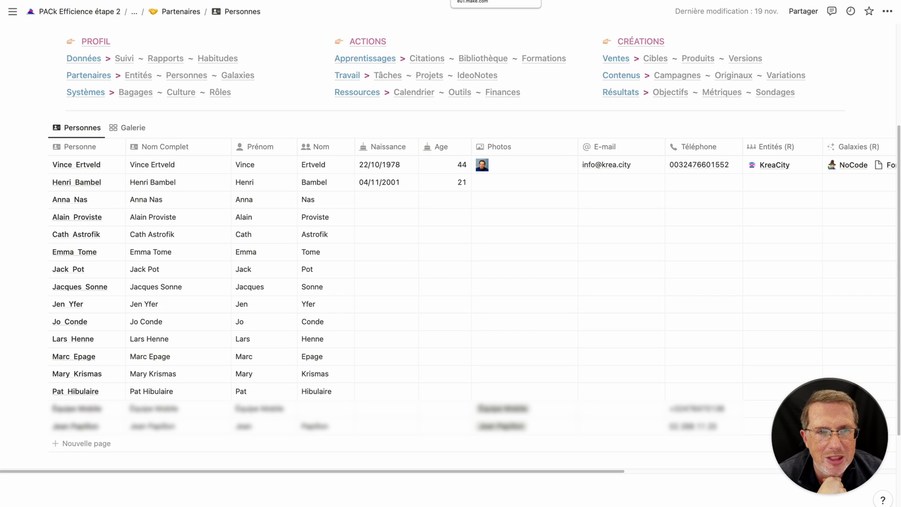
left_click(492, 0)
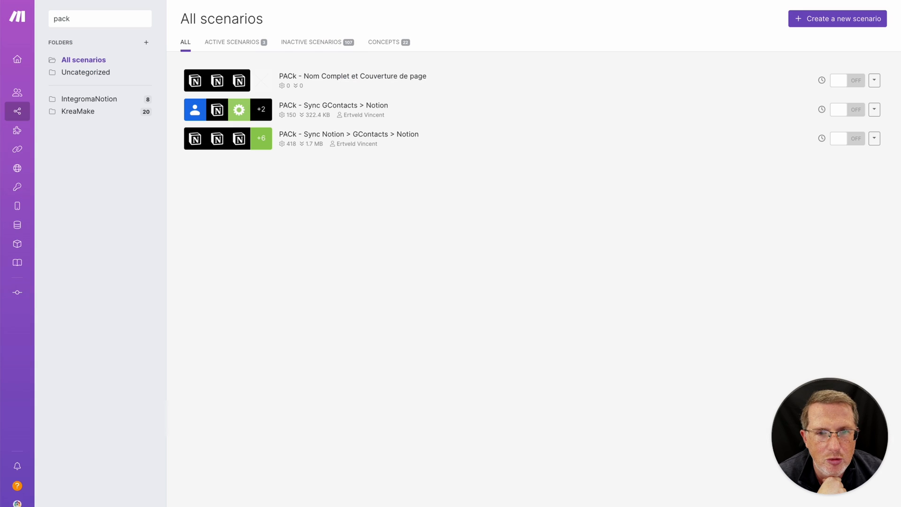
Open the 'PACk - Nom Complet et Couverture de page' scenario in edit mode.
left_click(323, 78)
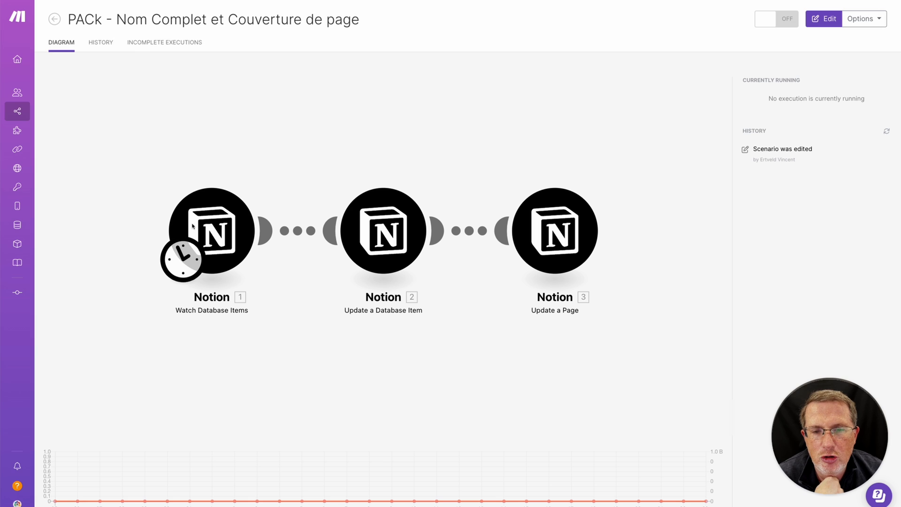
left_click(206, 171)
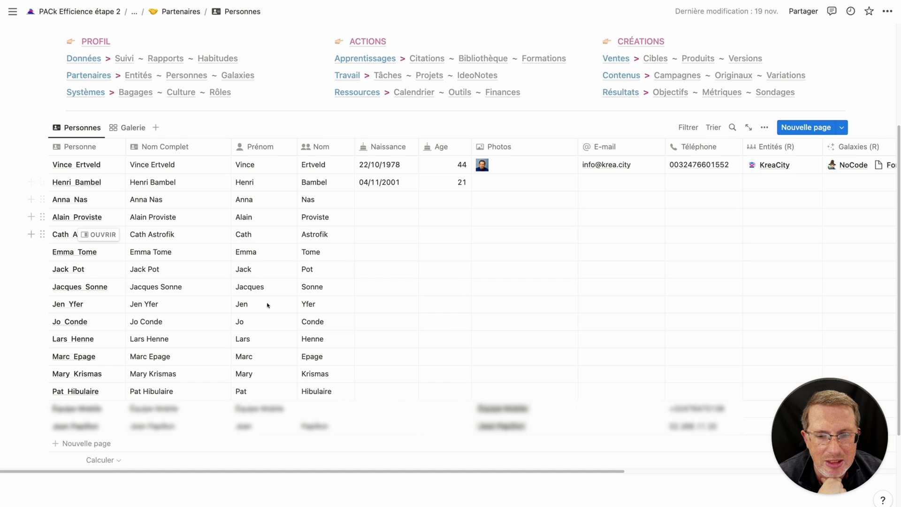
Add a new Personnes row with the contact's first name in Prénom and surname in Nom.
scroll(187, 328, "down", 1)
left_click(103, 425)
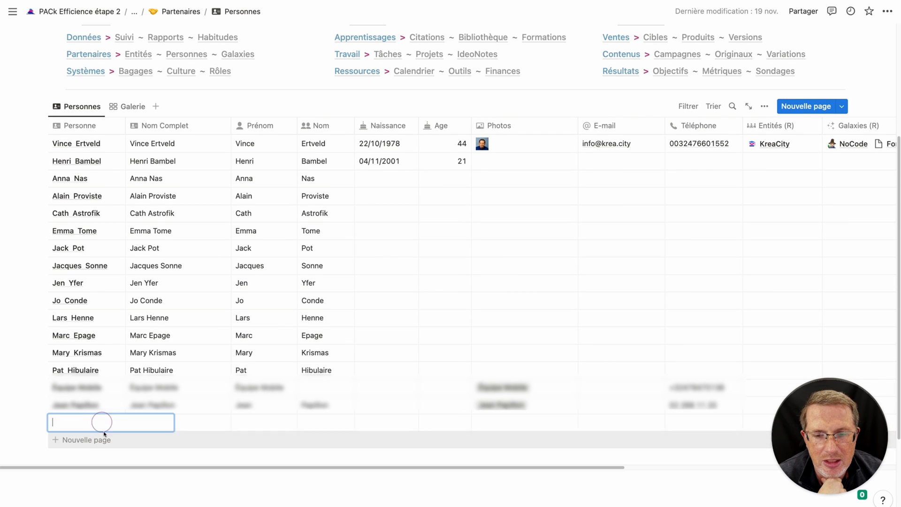
left_click(213, 428)
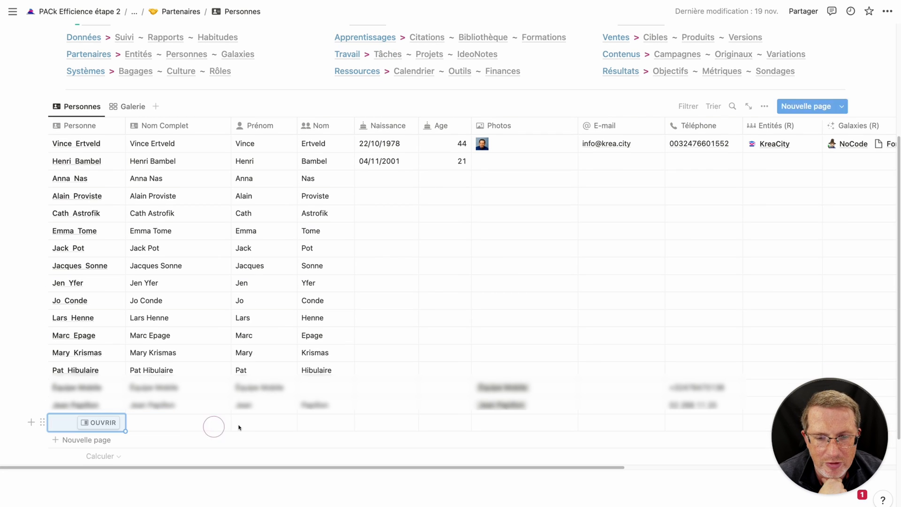
left_click(251, 424)
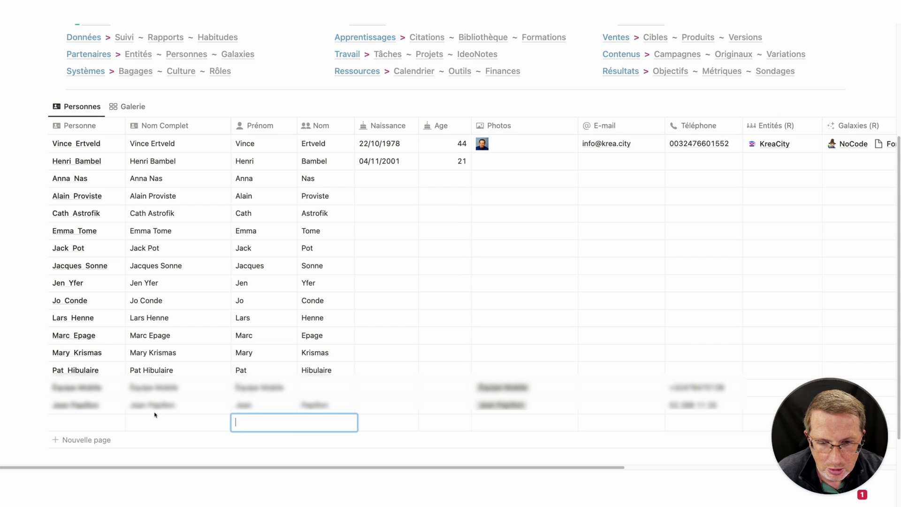
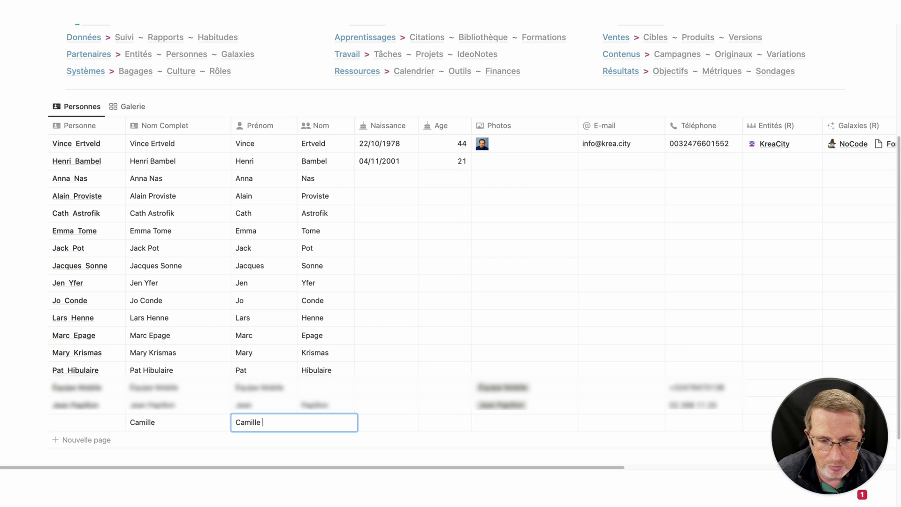
key("Tab")
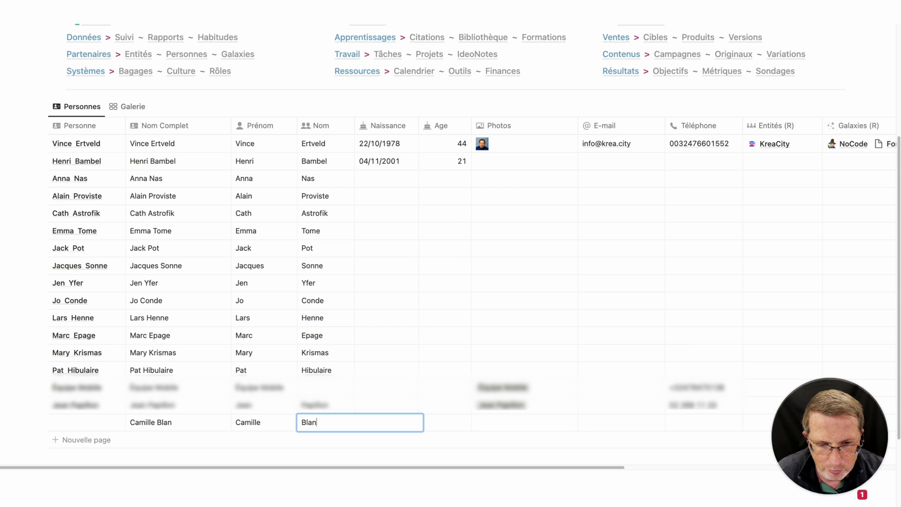
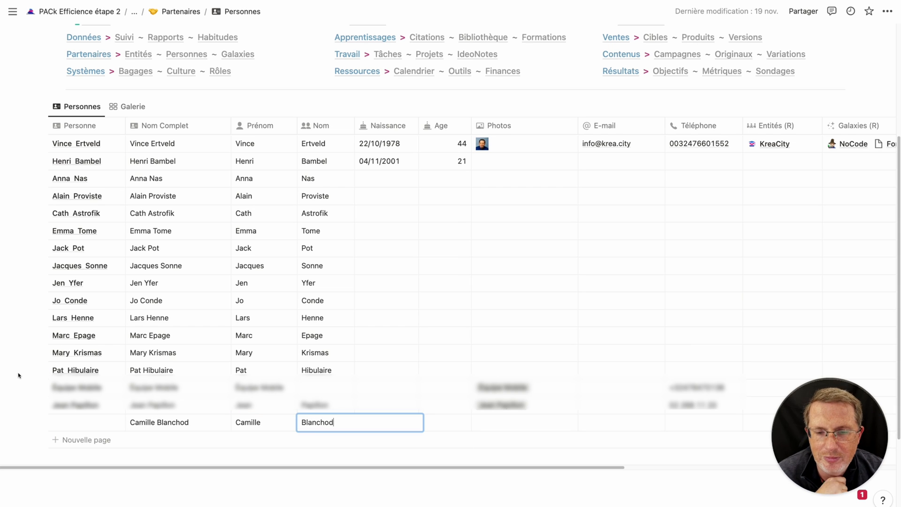
key("Escape")
scroll(40, 378, "down", 1)
scroll(41, 378, "down", 1)
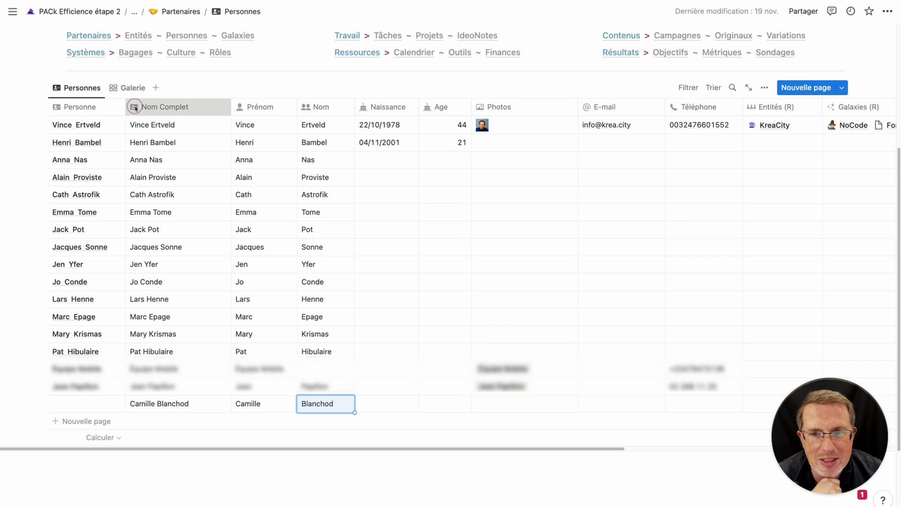
left_click(162, 106)
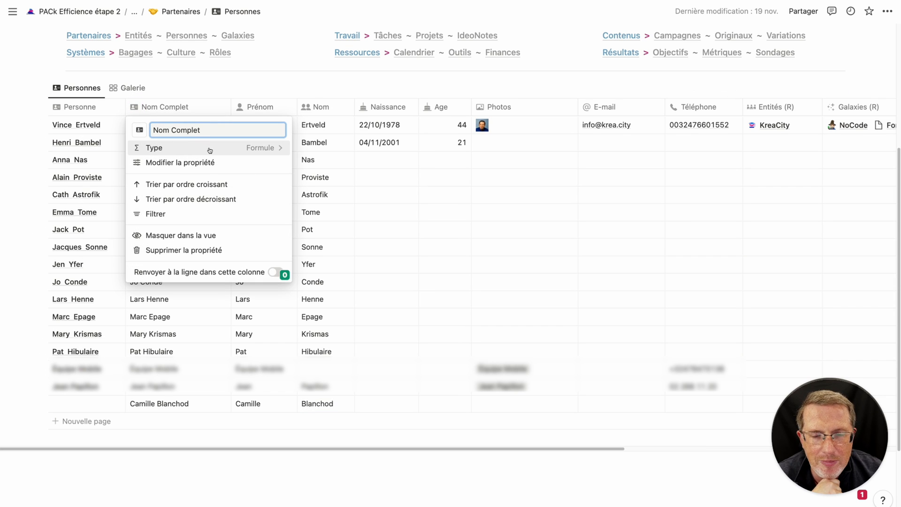
left_click(27, 151)
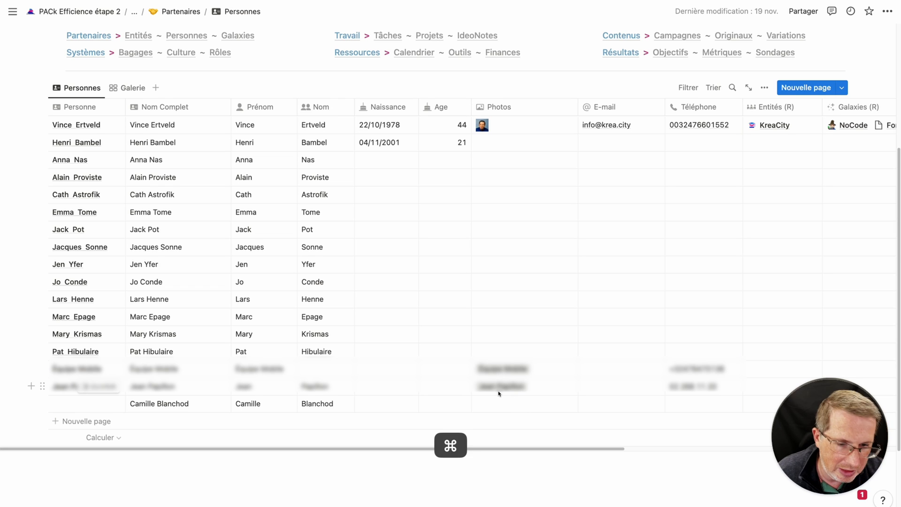
Upload a portrait image from Downloads into the new contact's Photos cell.
left_click(101, 125)
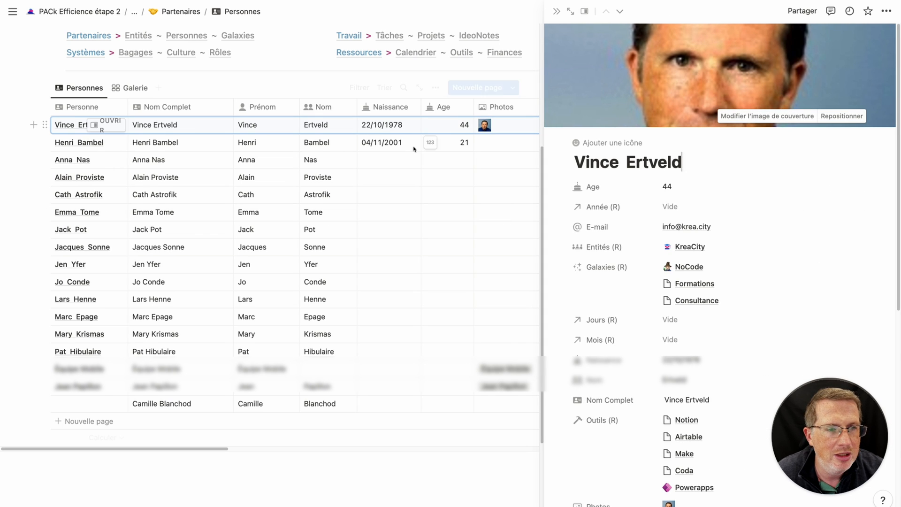
mouse_move(44, 350)
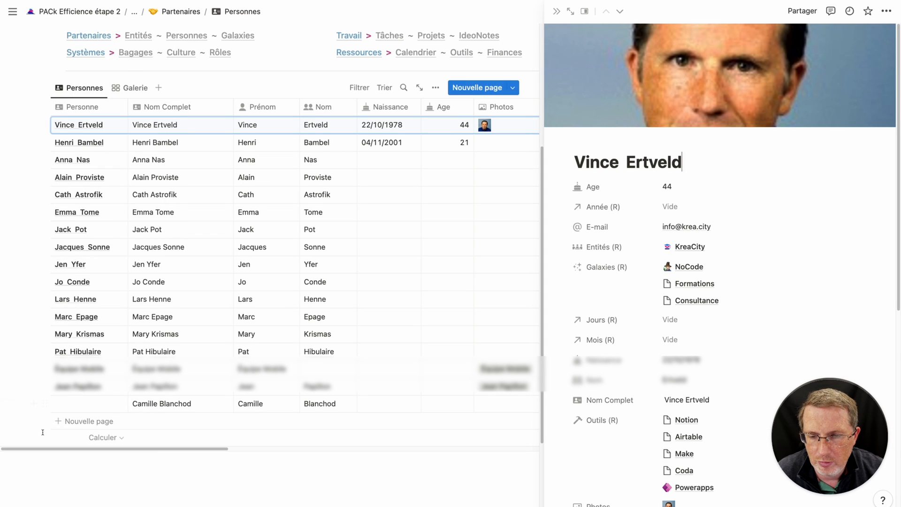
left_click(41, 434)
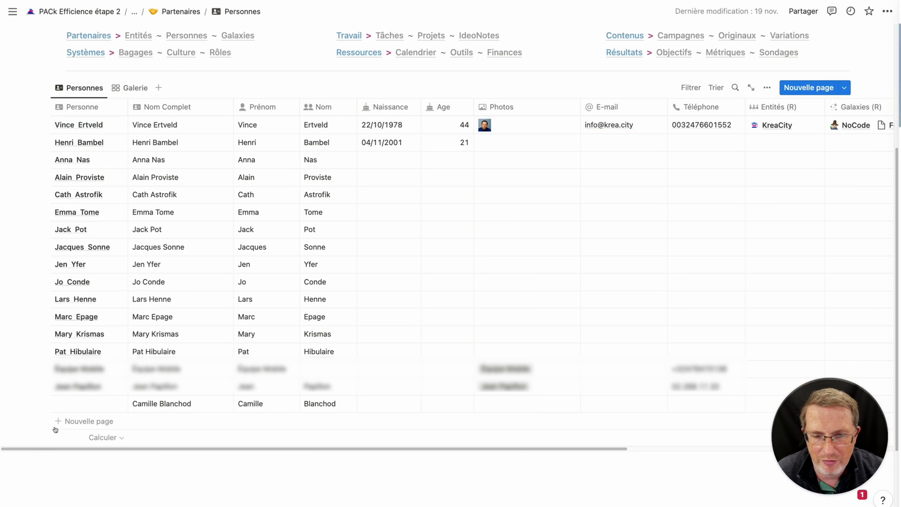
left_click(510, 404)
left_click(511, 449)
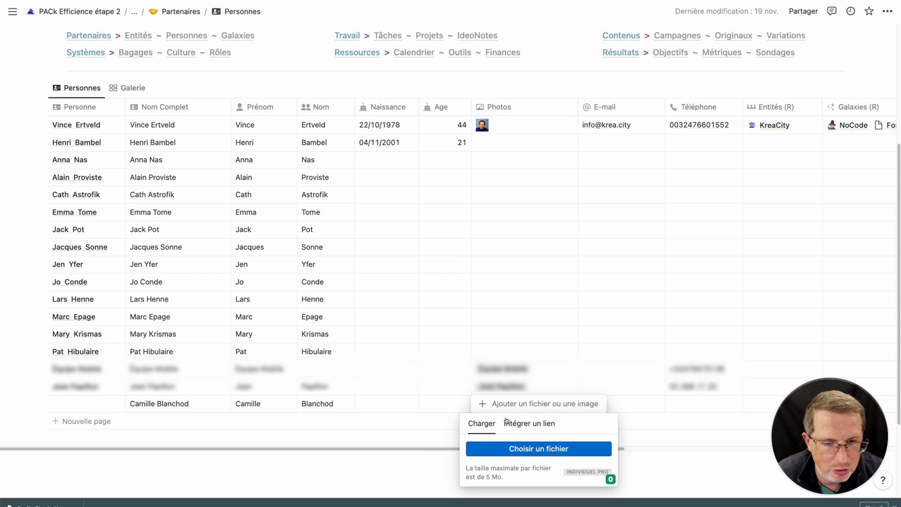
left_click(190, 160)
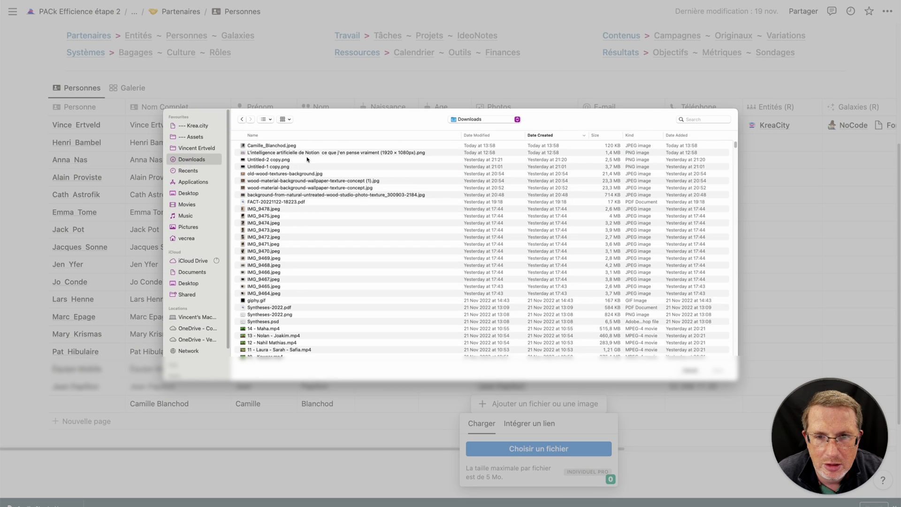
double_click(287, 147)
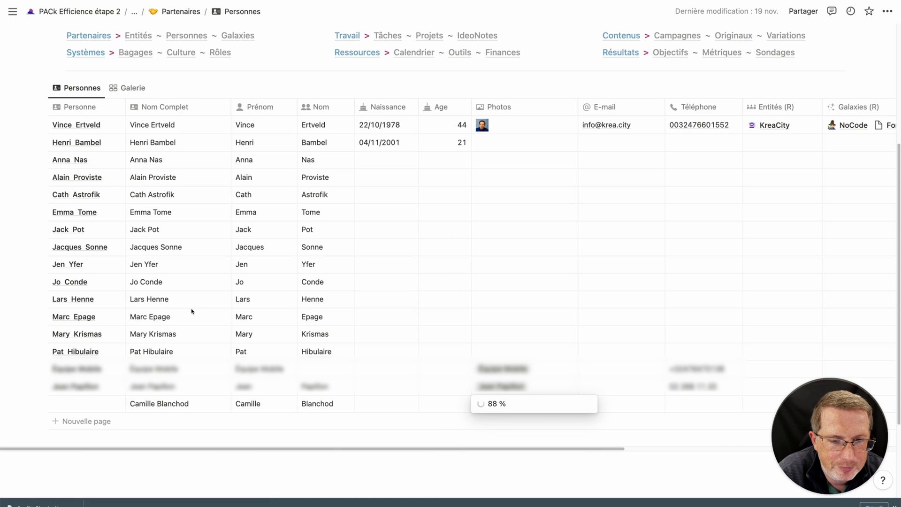
left_click(599, 478)
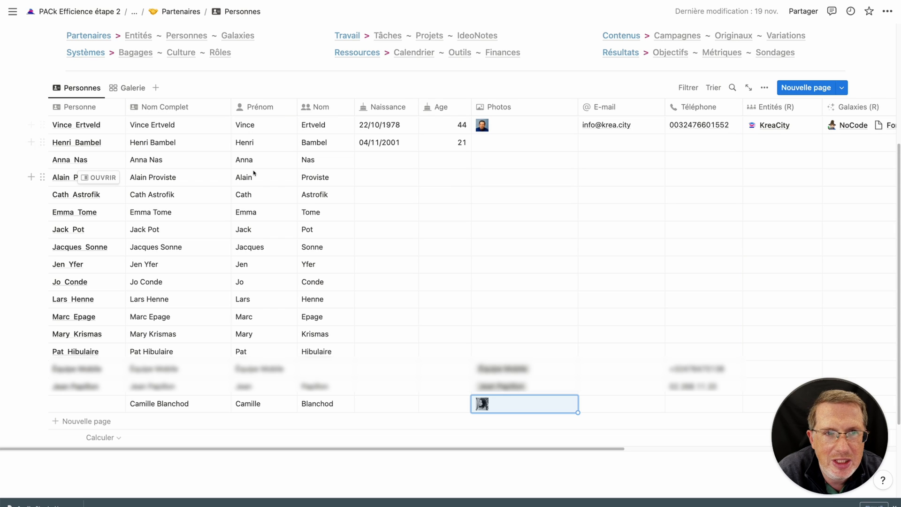
Inspect the Nom Complet formula that joins Prénom and Nom with a space.
left_click(201, 110)
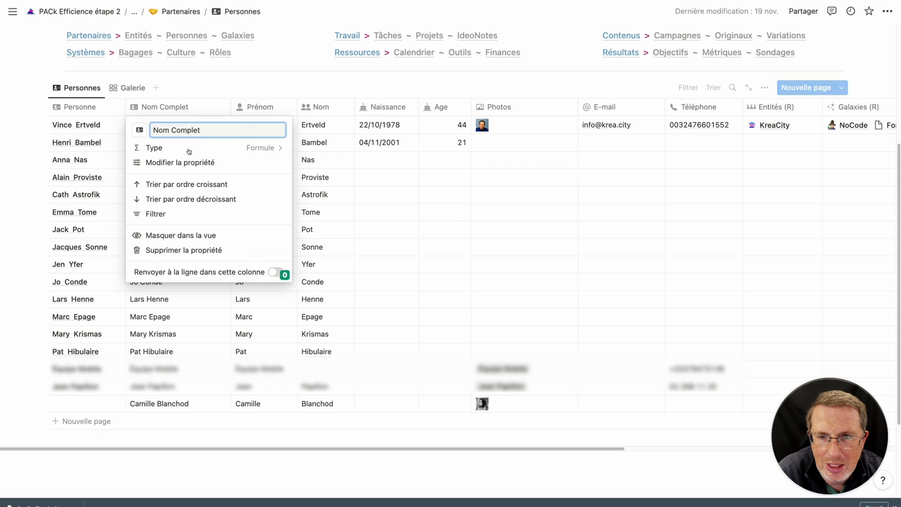
left_click(183, 162)
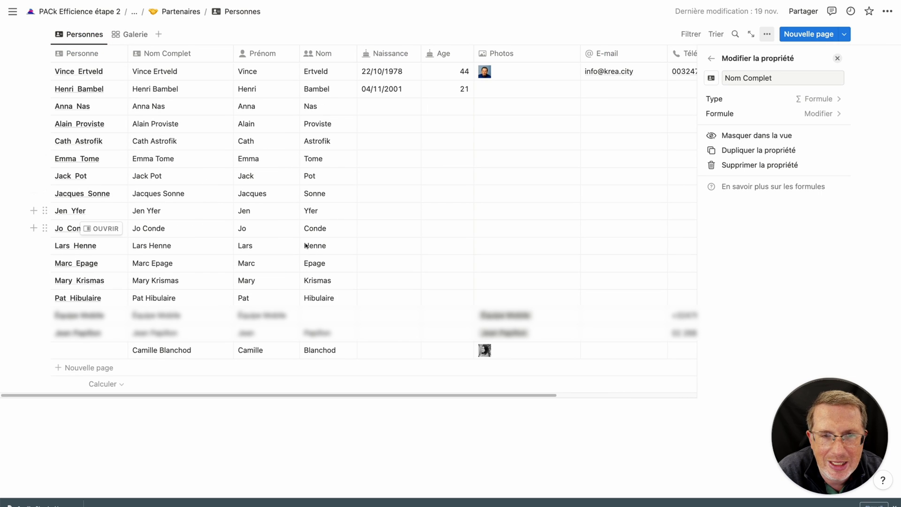
left_click(788, 118)
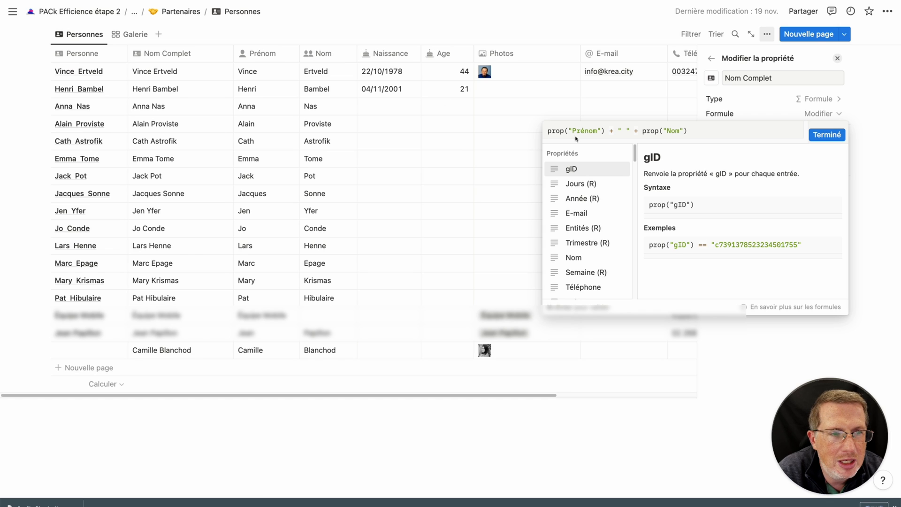
double_click(623, 130)
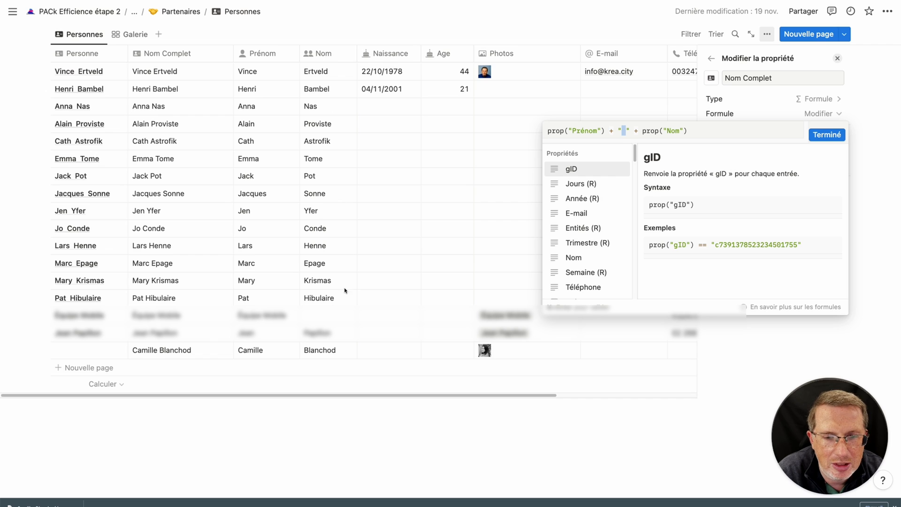
left_click(209, 354)
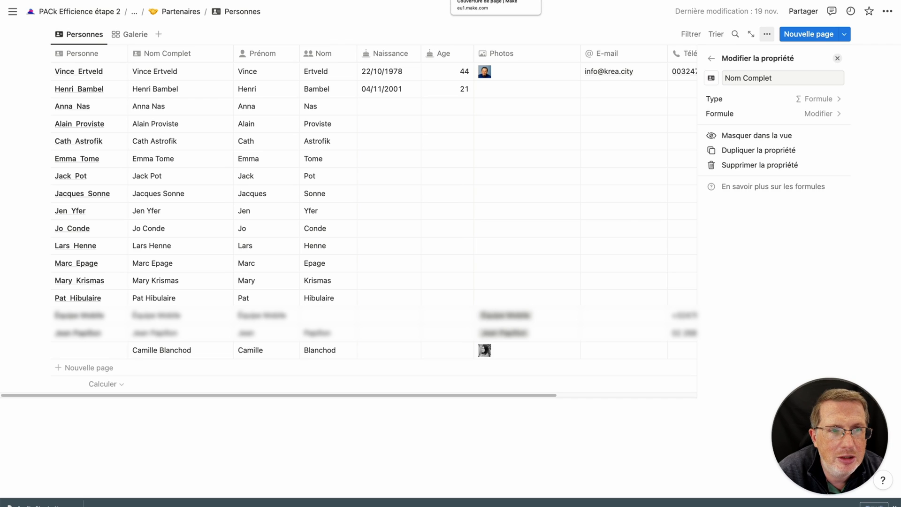
Review both Notion modules' settings, then run the scenario once to process all 17 items.
left_click(488, 0)
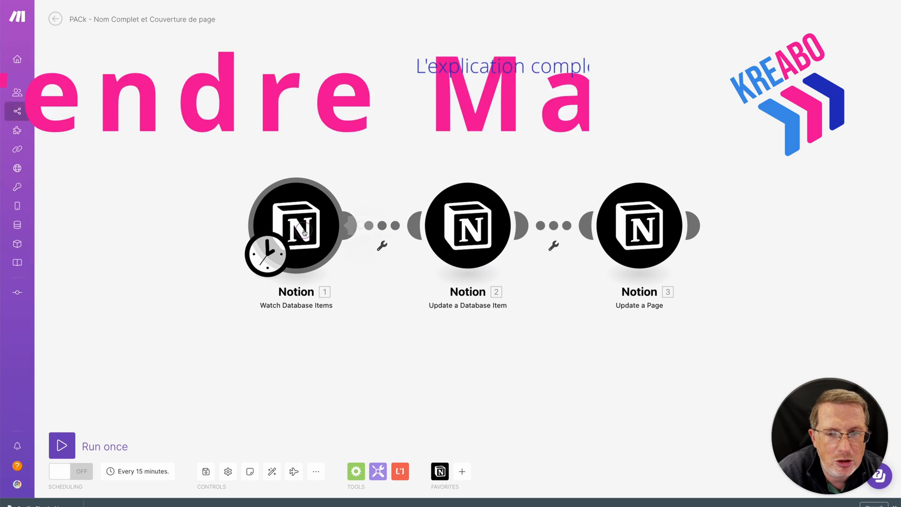
left_click(274, 209)
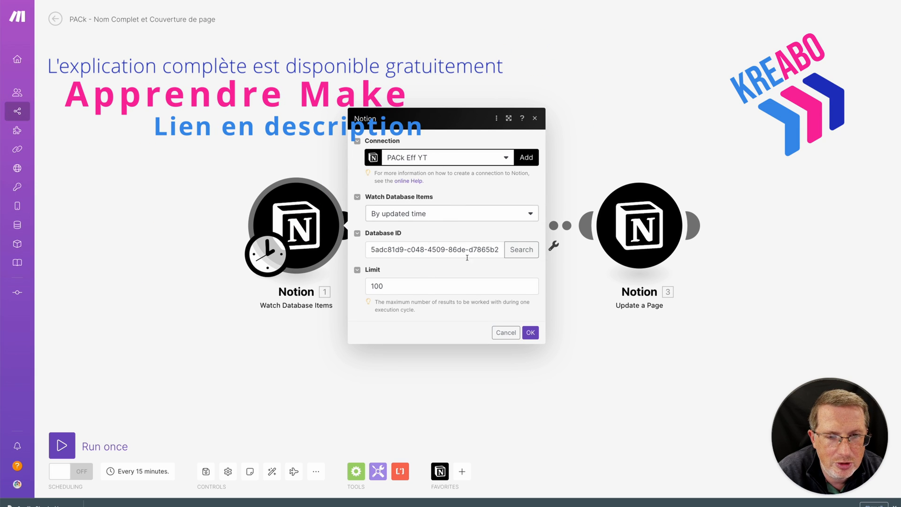
left_click(506, 332)
left_click(438, 200)
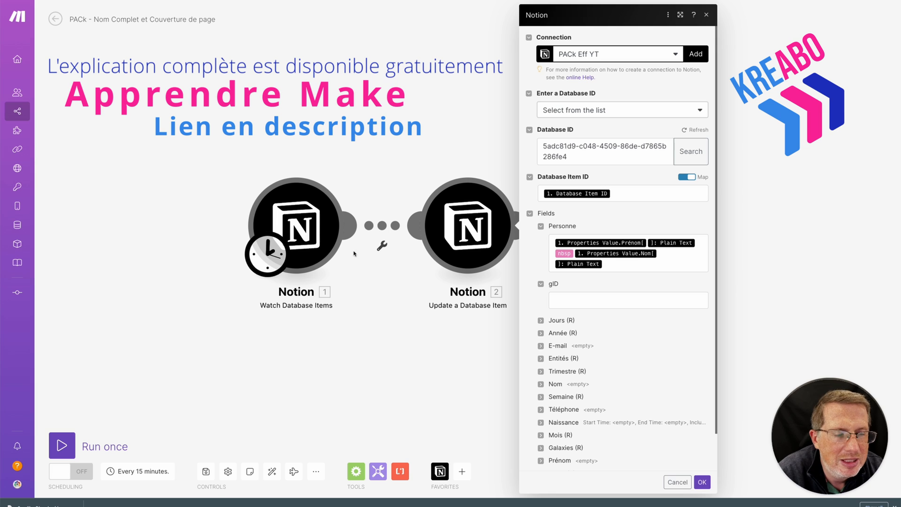
left_click(677, 482)
left_click(63, 445)
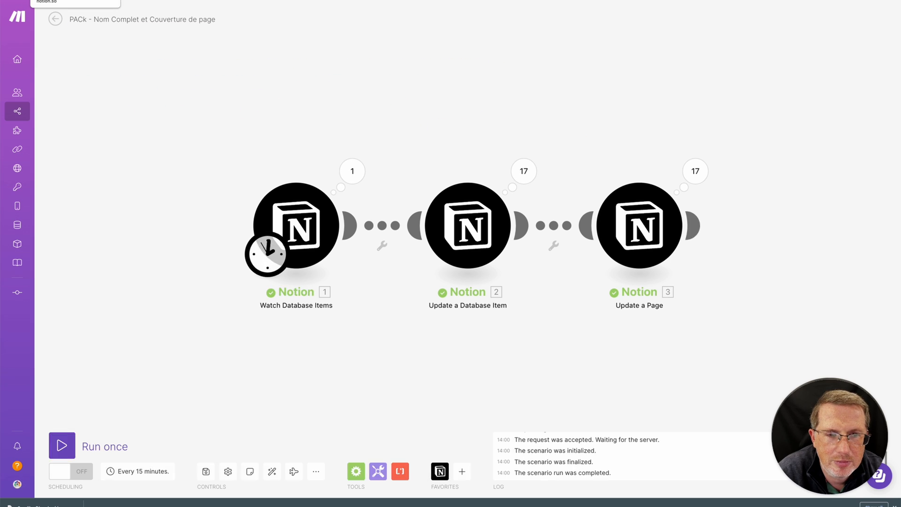
left_click(75, 0)
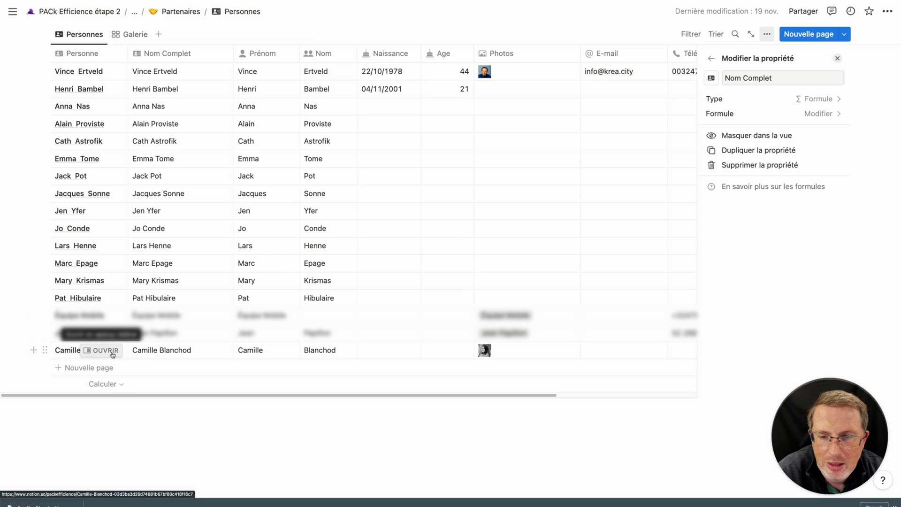
Check the new contact's updated page and cover, then switch Personnes to the Galerie view.
left_click(112, 351)
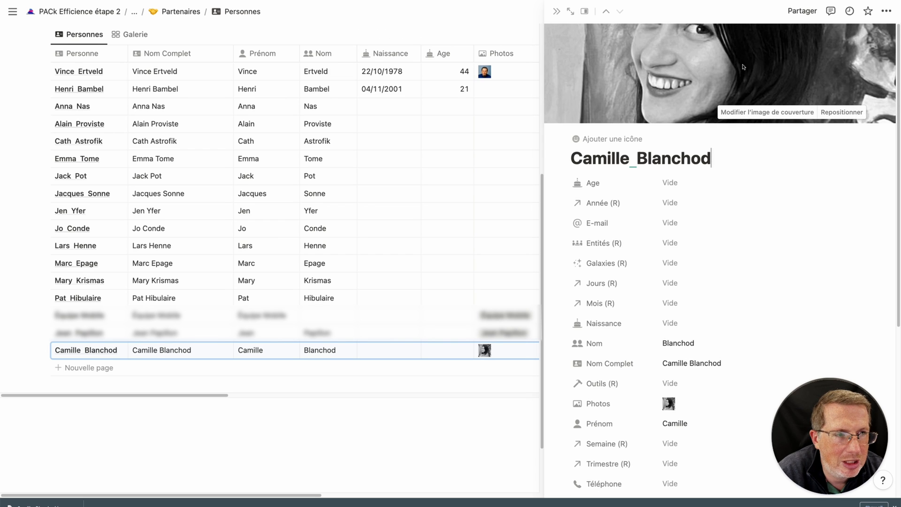
left_click(269, 430)
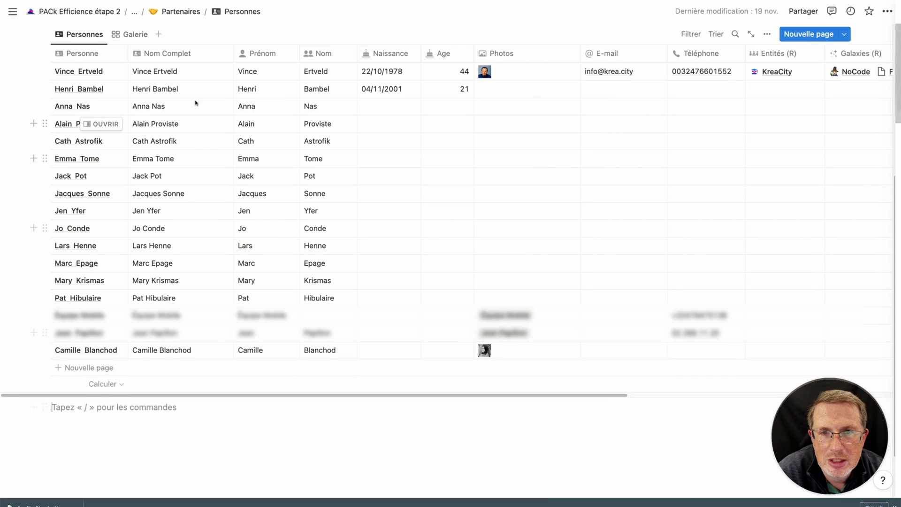
left_click(133, 34)
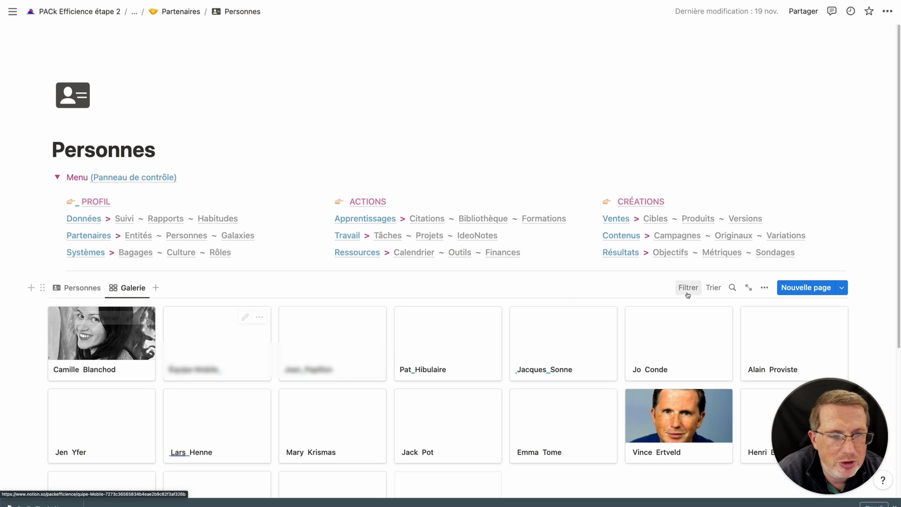
Set the gallery cards' preview to each person's Photos in the layout settings.
left_click(765, 287)
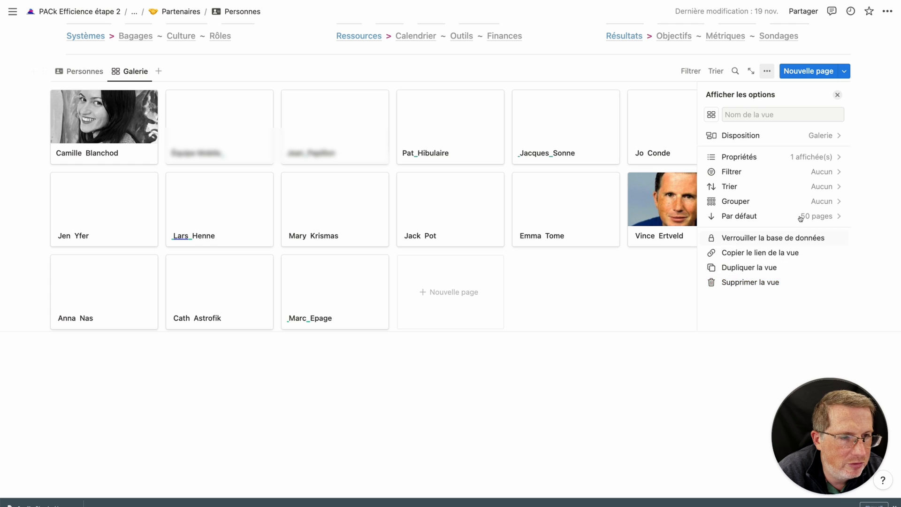
left_click(775, 153)
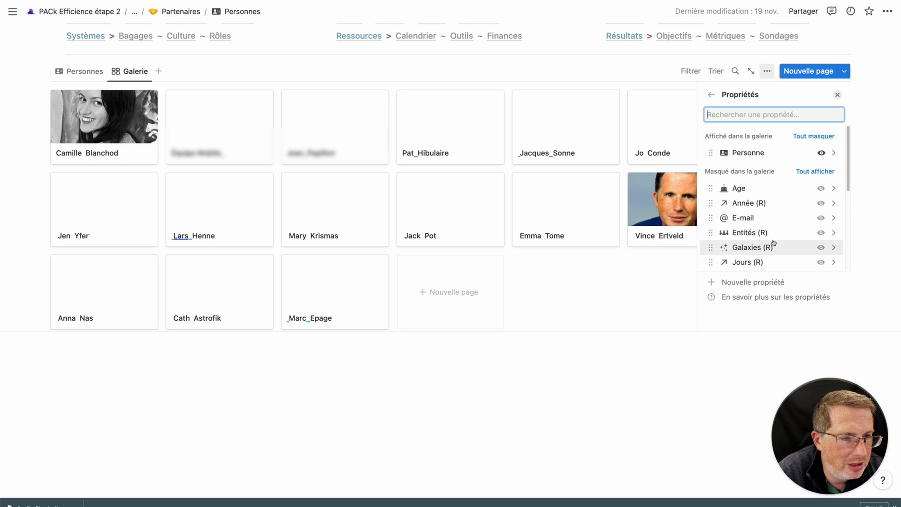
left_click(711, 94)
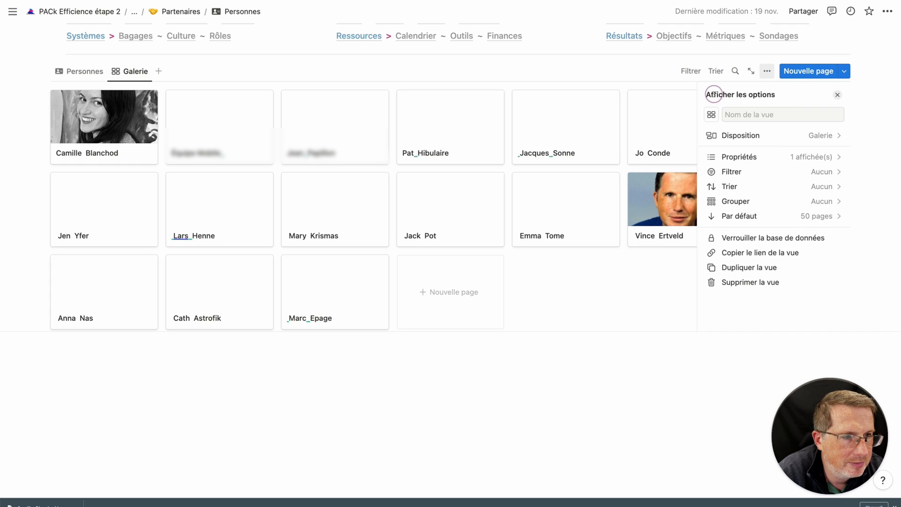
left_click(774, 135)
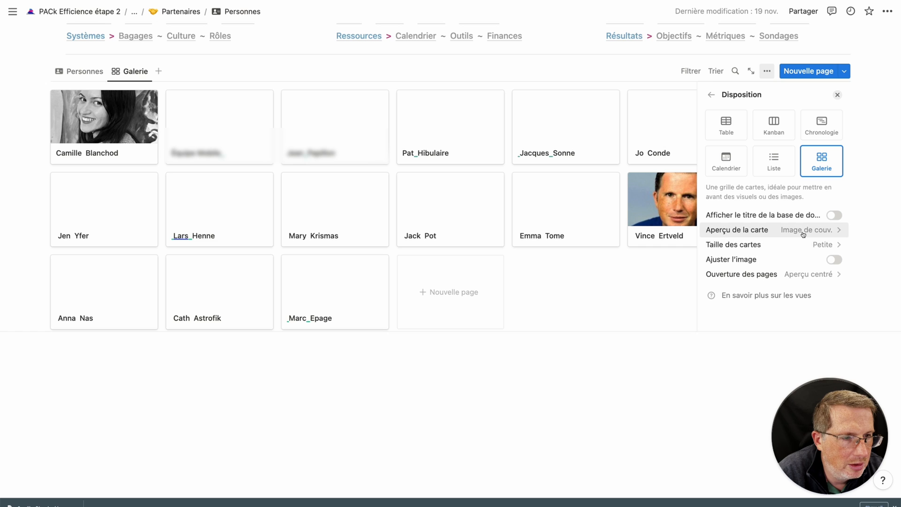
left_click(800, 231)
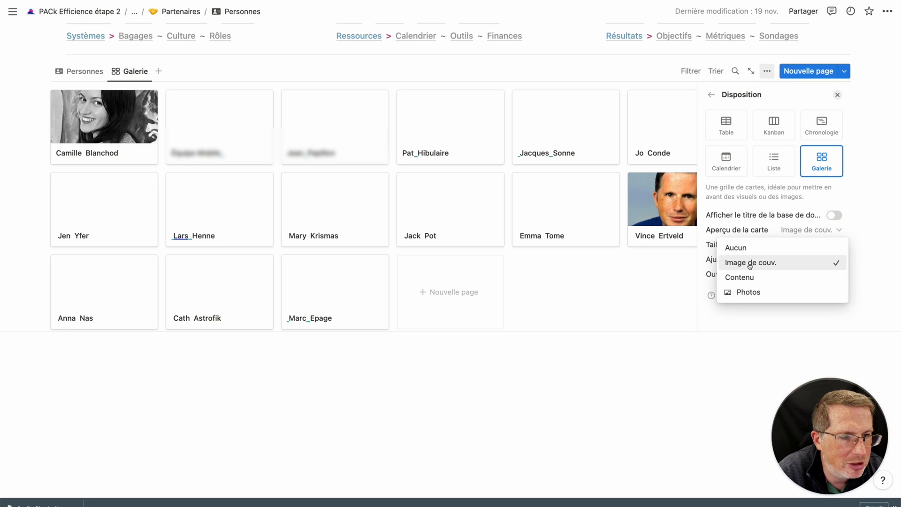
left_click(750, 292)
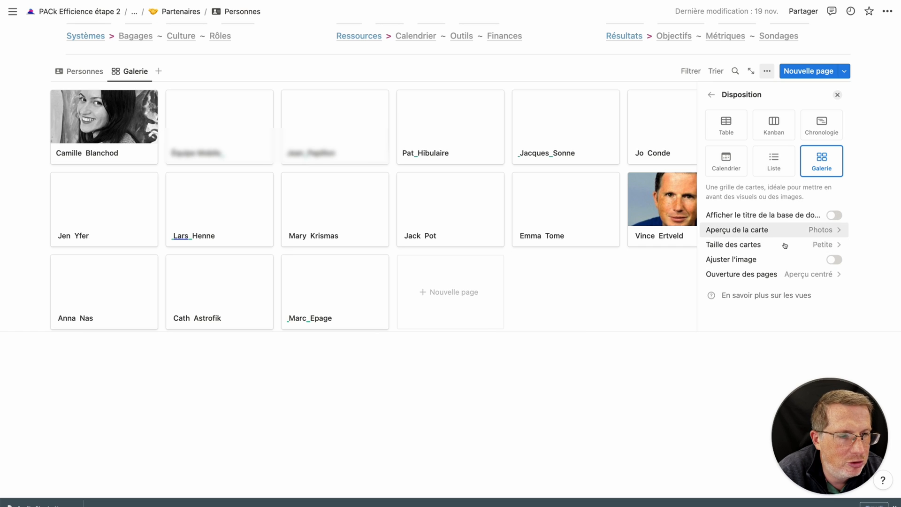
Make the cards Moyenne size with Ajuster l'image on, then return to the Personnes table.
left_click(836, 260)
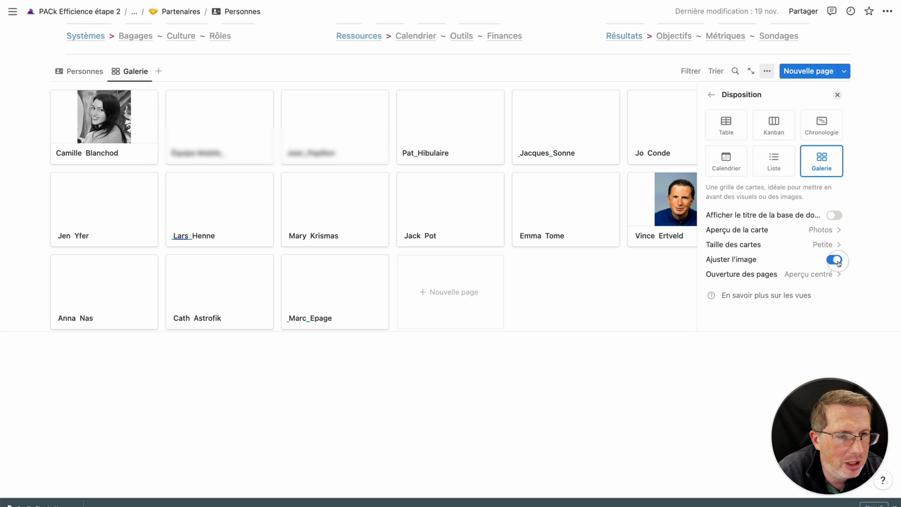
left_click(837, 260)
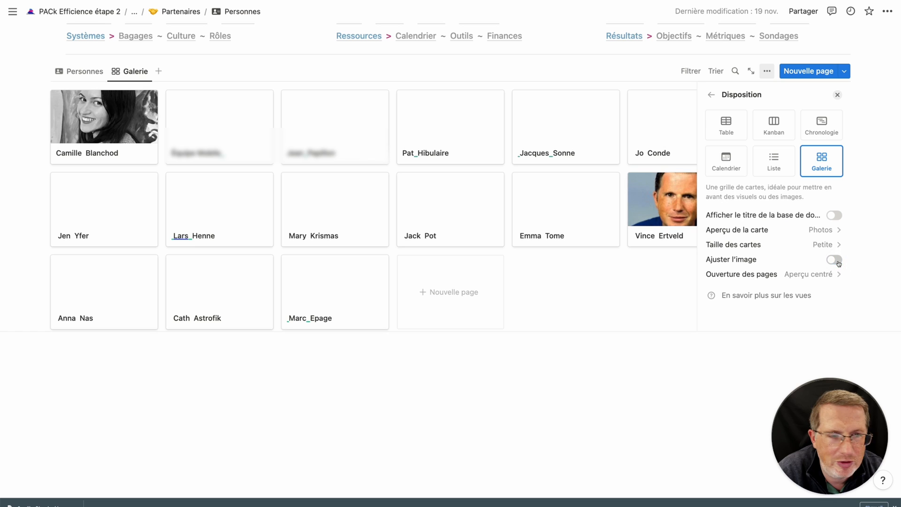
left_click(837, 261)
left_click(840, 234)
left_click(837, 234)
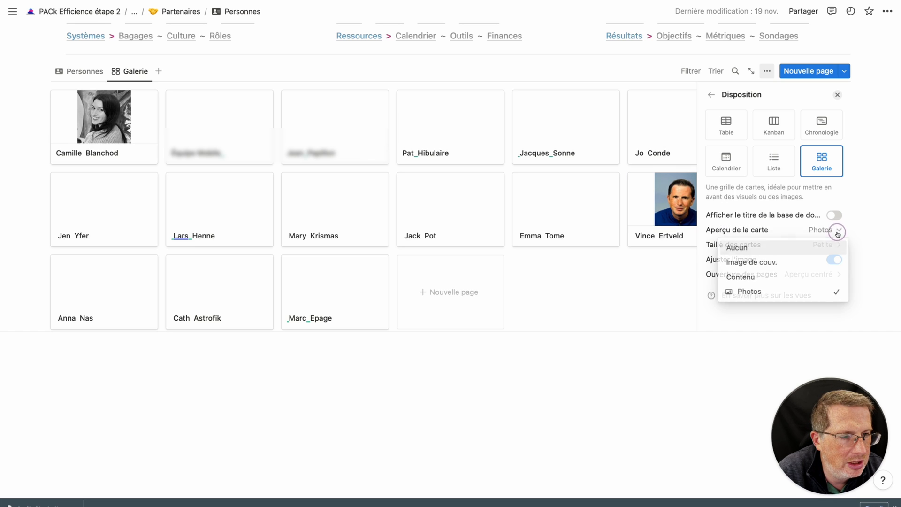
left_click(836, 242)
left_click(816, 277)
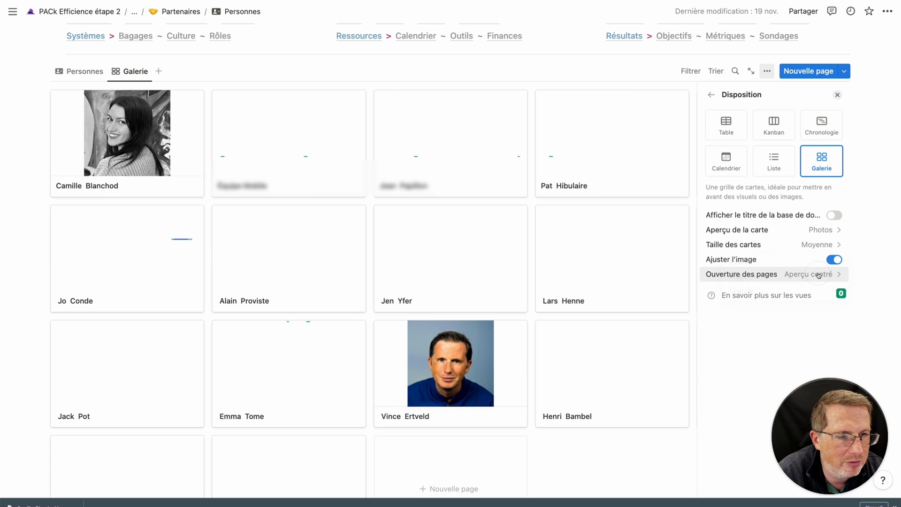
left_click(835, 262)
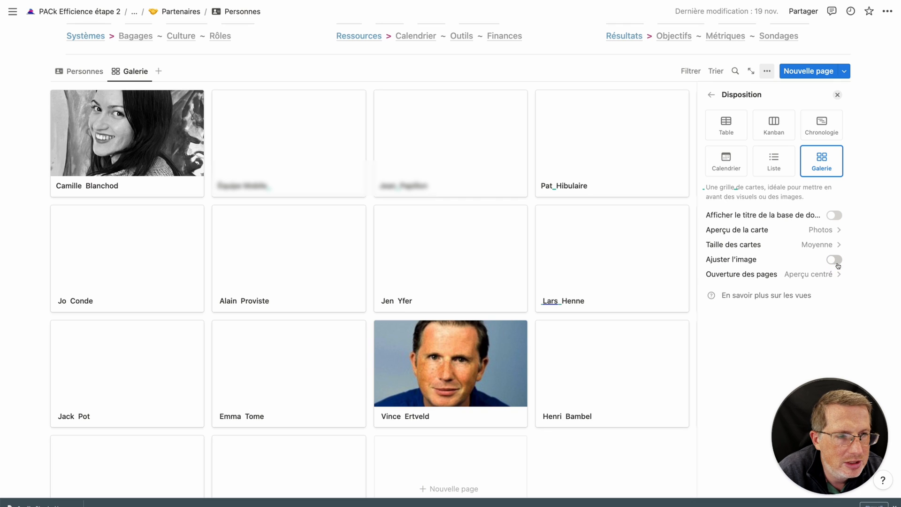
left_click(837, 261)
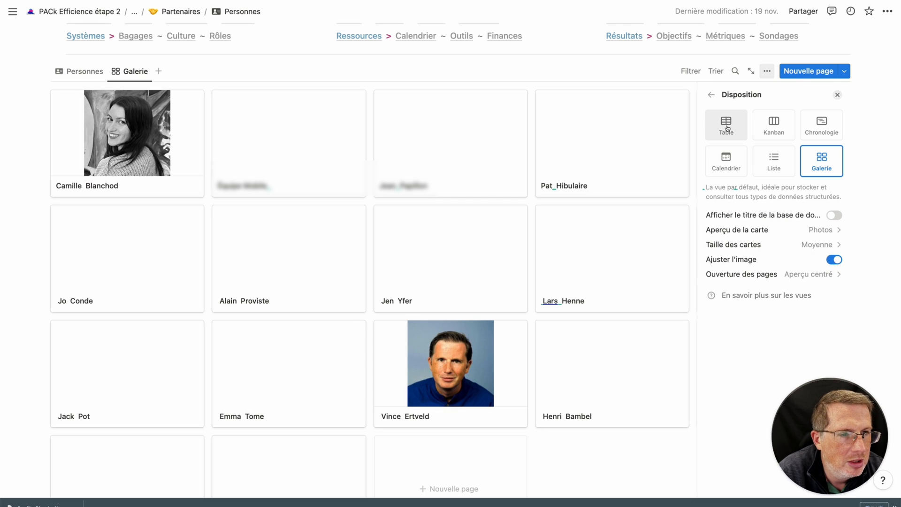
left_click(711, 94)
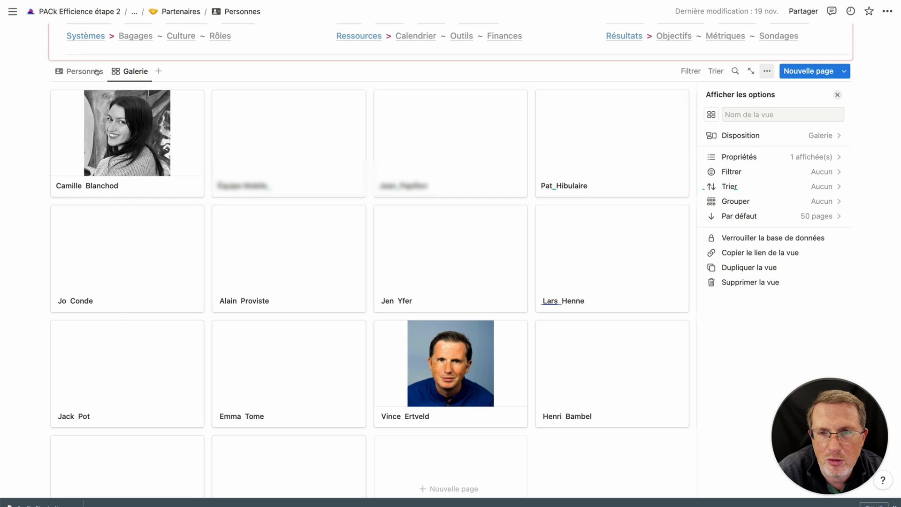
left_click(81, 71)
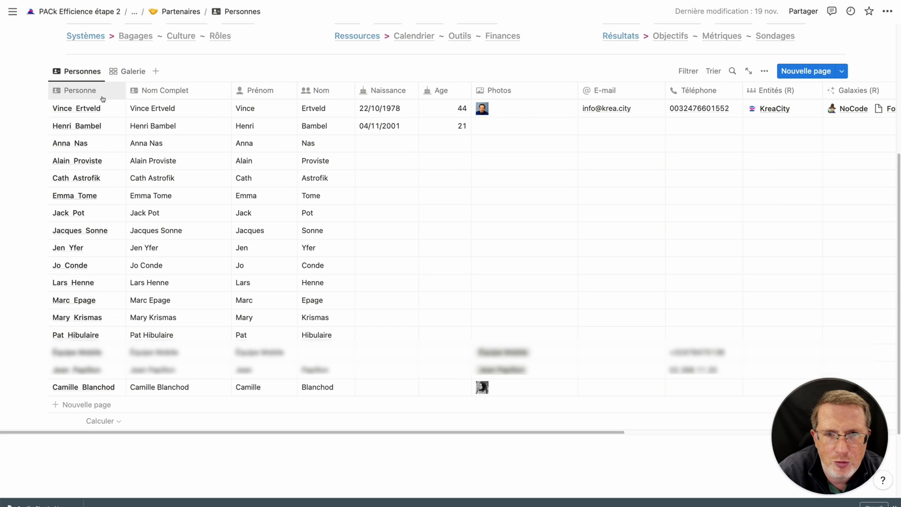
scroll(536, 138, "right", 5)
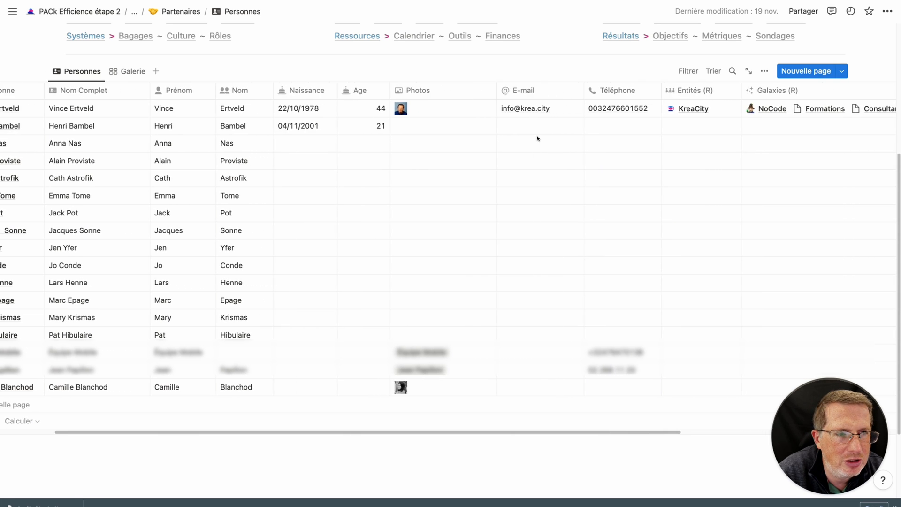
scroll(536, 139, "right", 8)
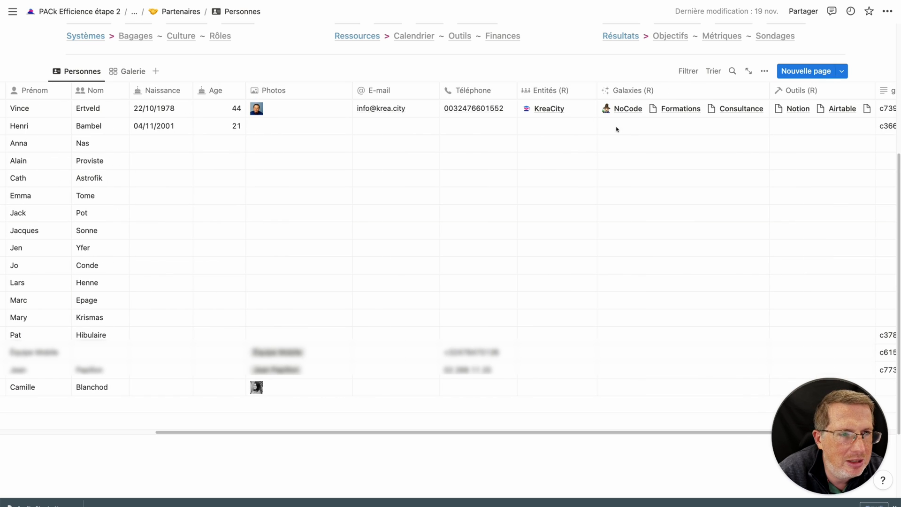
scroll(600, 190, "right", 9)
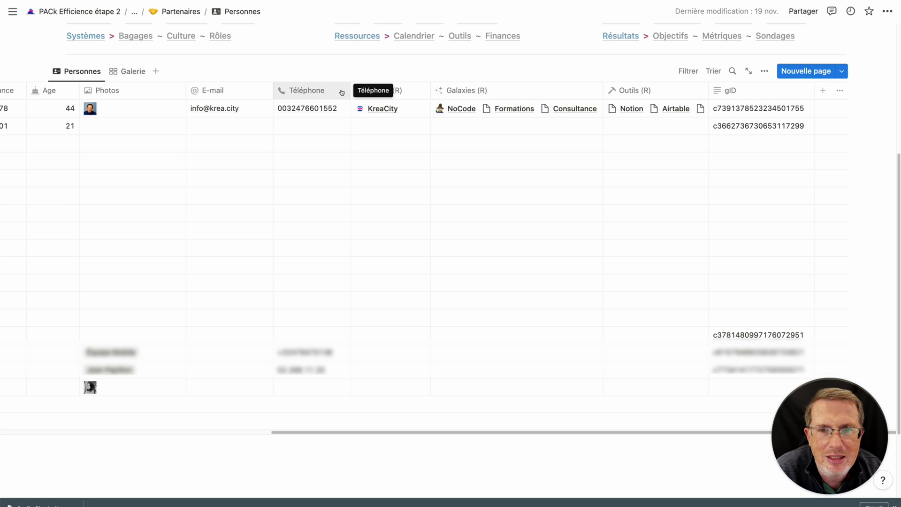
scroll(216, 120, "up", 4)
scroll(212, 117, "down", 1)
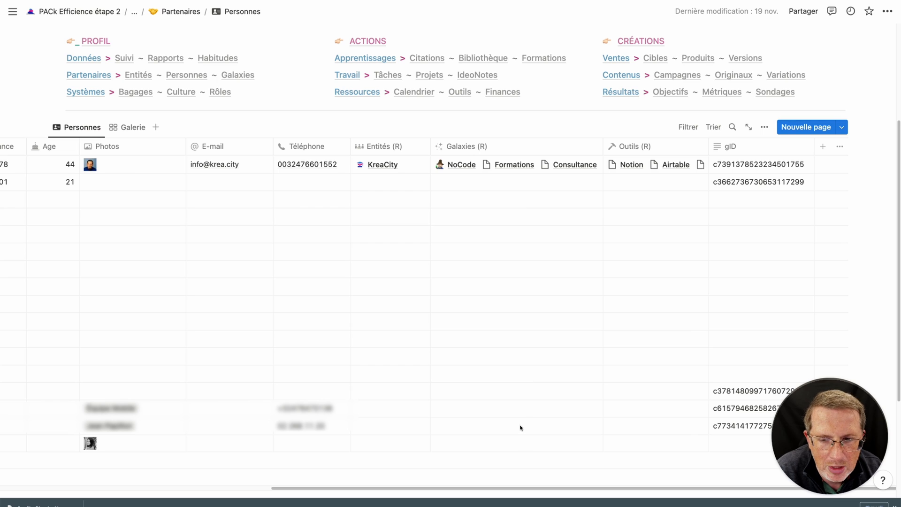
Link the NoCode galaxy in the newest contact's Galaxies cell.
left_click(483, 448)
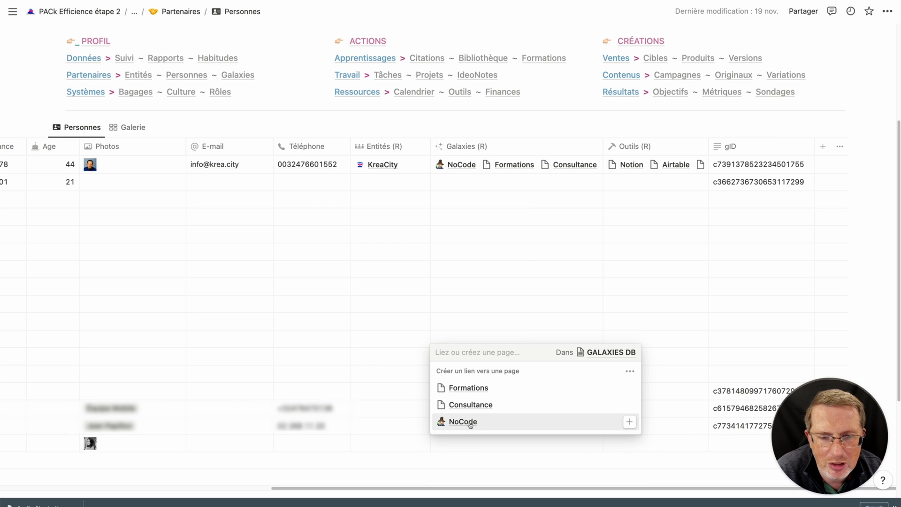
left_click(469, 422)
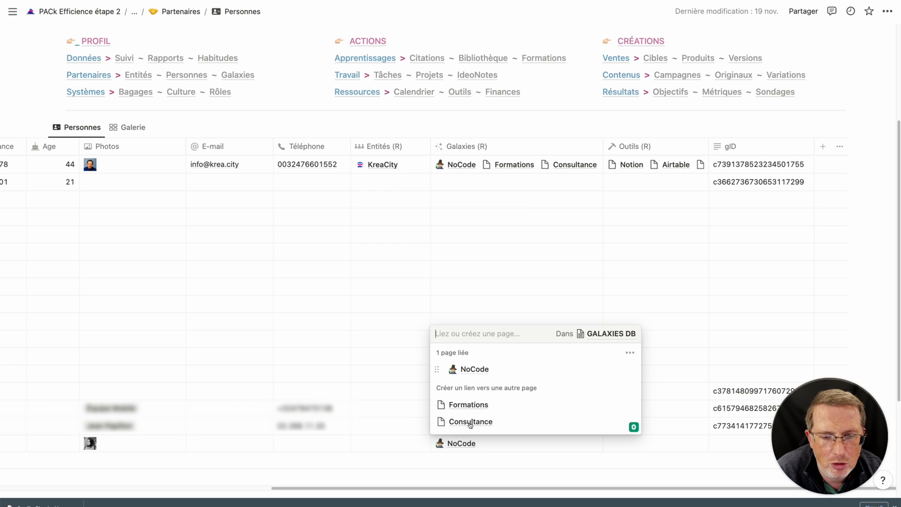
key("Escape")
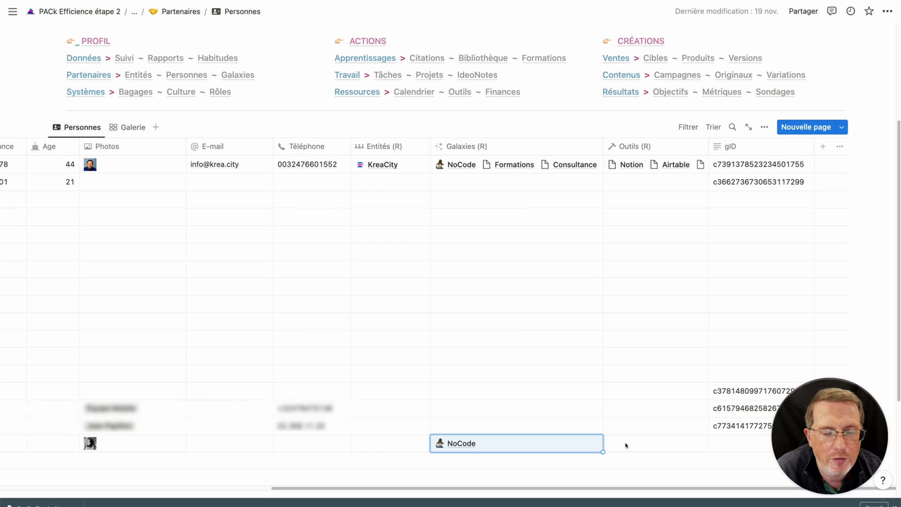
left_click(631, 130)
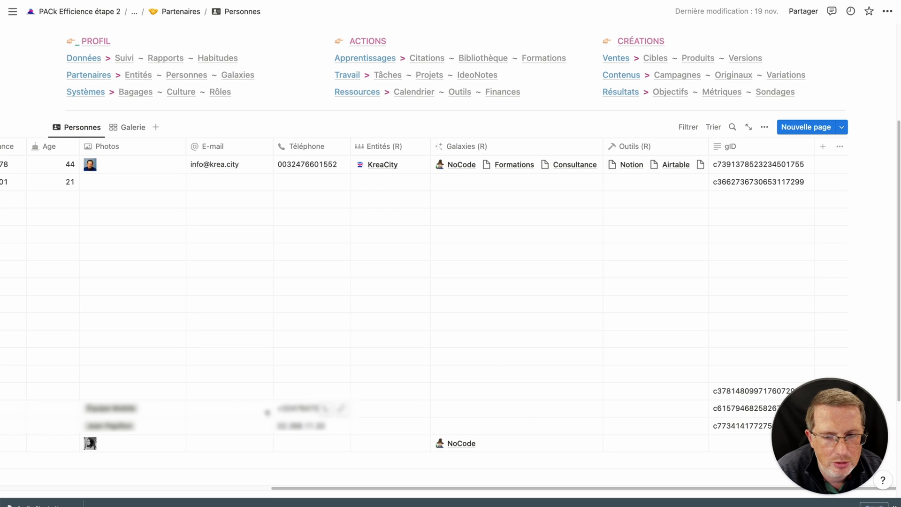
Link the Notion tool in the last person's Outils (R) cell.
left_click(630, 450)
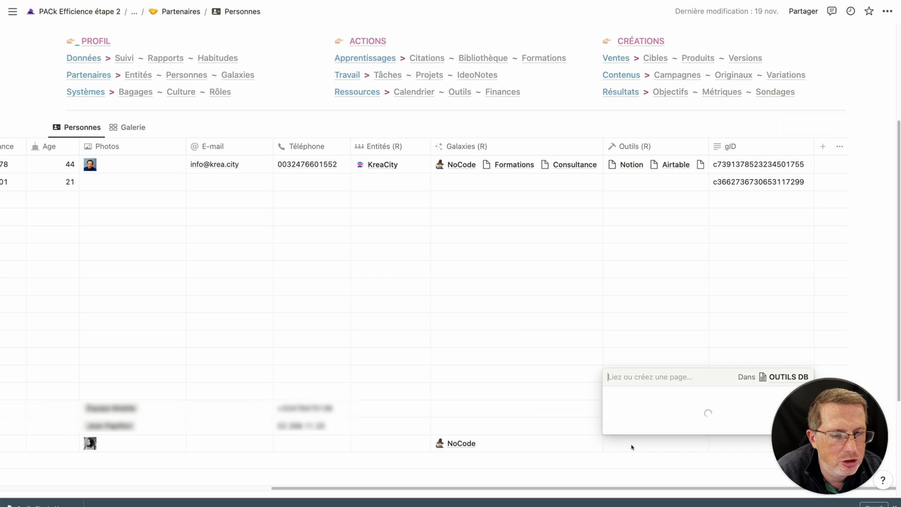
left_click(637, 404)
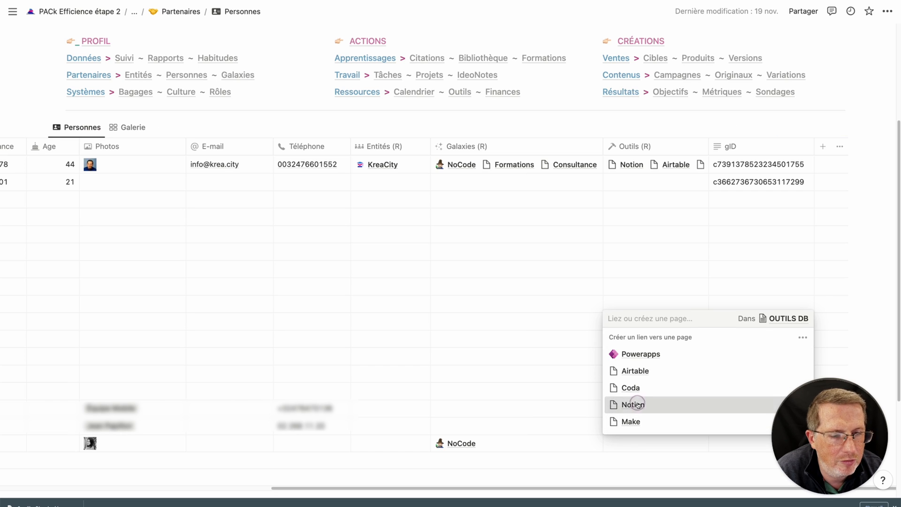
key("Escape")
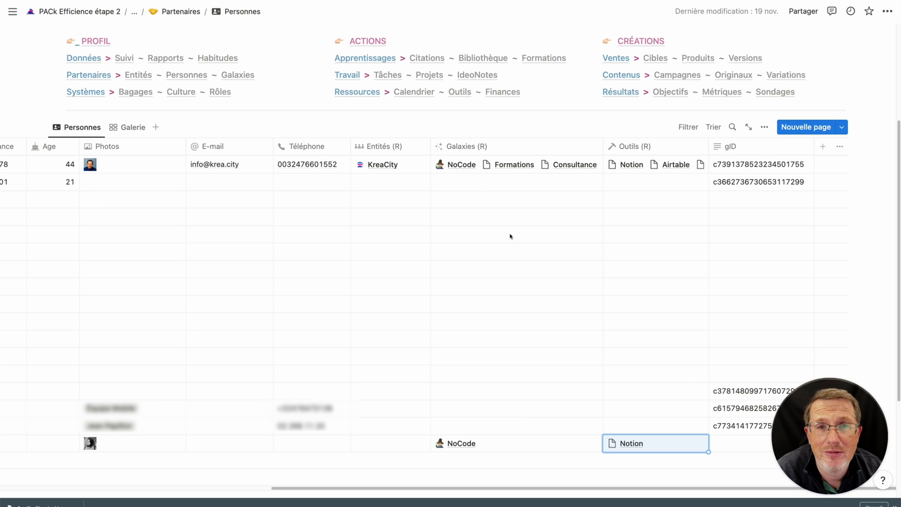
scroll(511, 240, "down", 5)
scroll(510, 253, "up", 2)
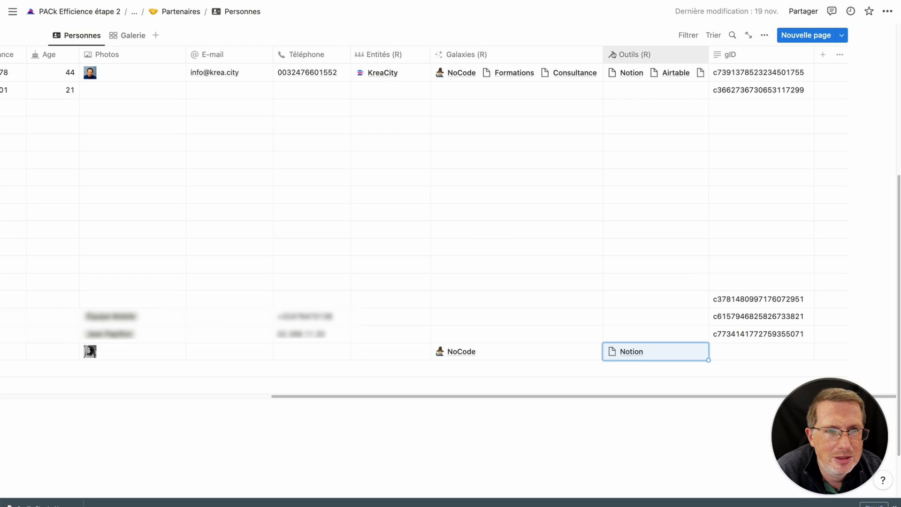
left_click(395, 58)
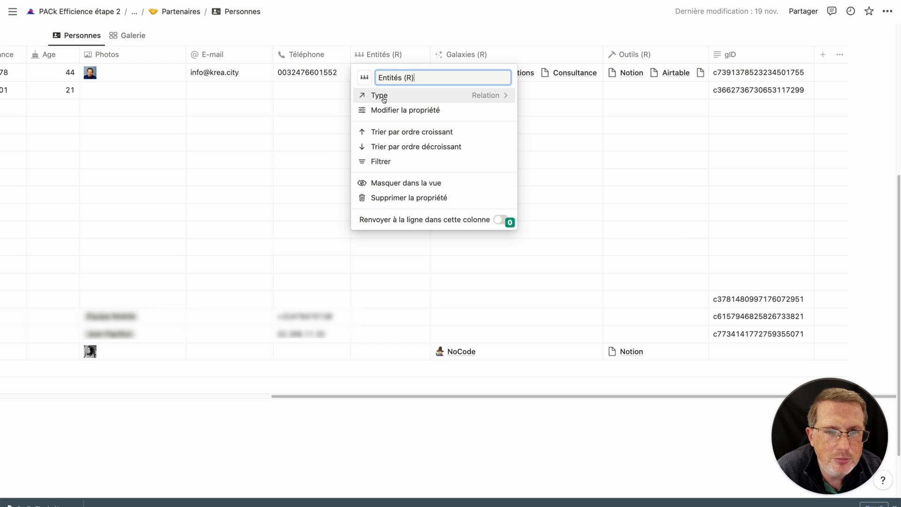
left_click(387, 110)
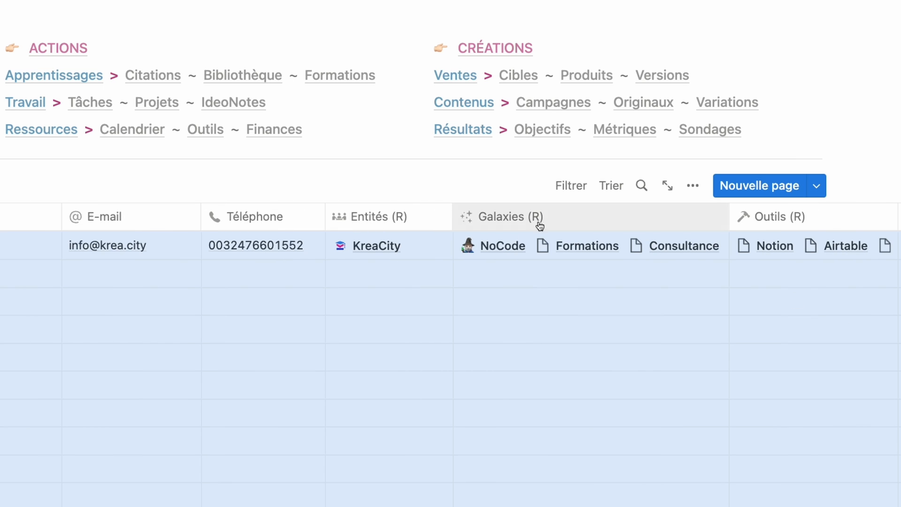
left_click(413, 218)
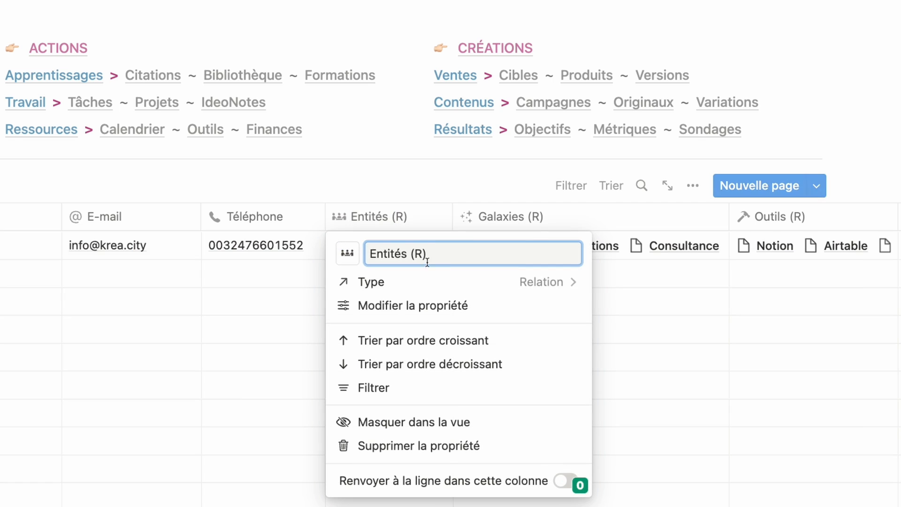
left_click(426, 305)
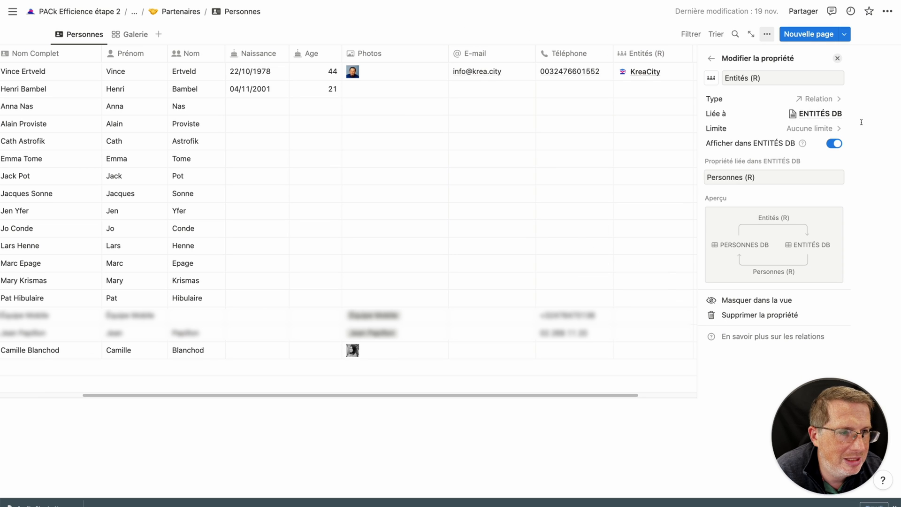
left_click(615, 31)
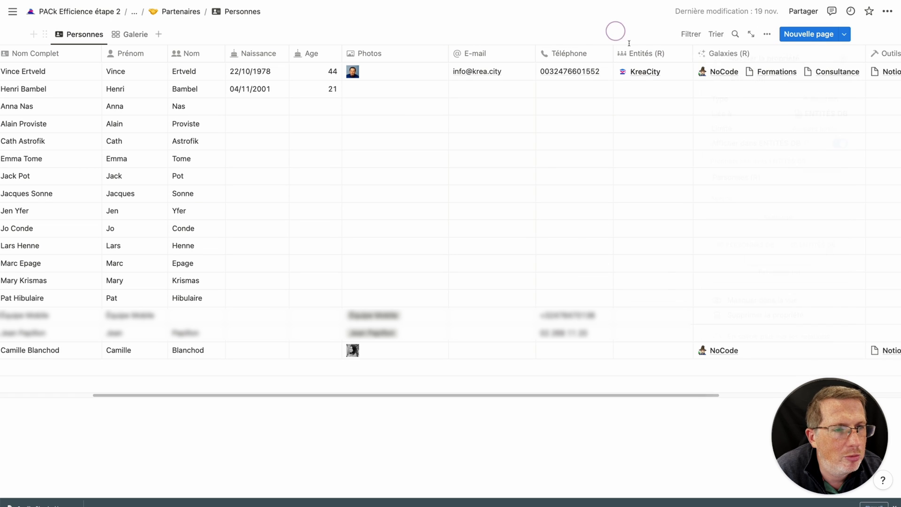
left_click(719, 54)
left_click(744, 109)
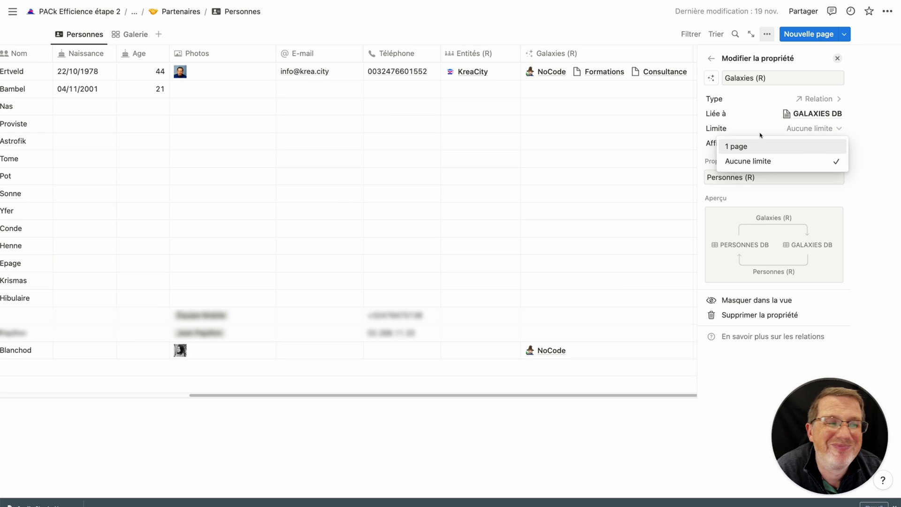
left_click(872, 121)
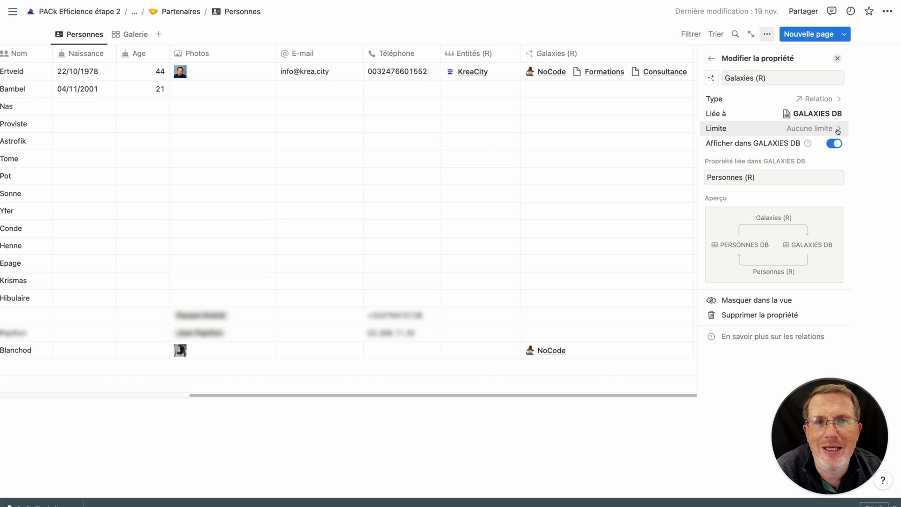
left_click(803, 130)
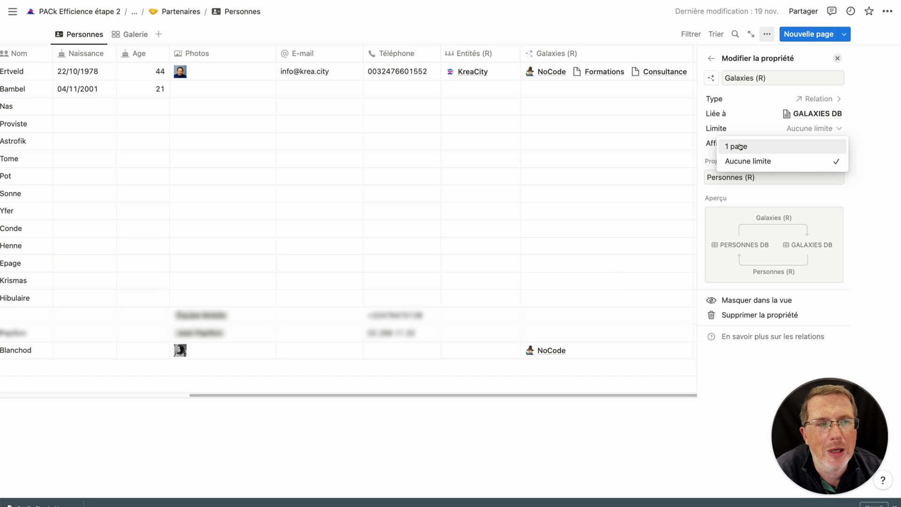
left_click(864, 128)
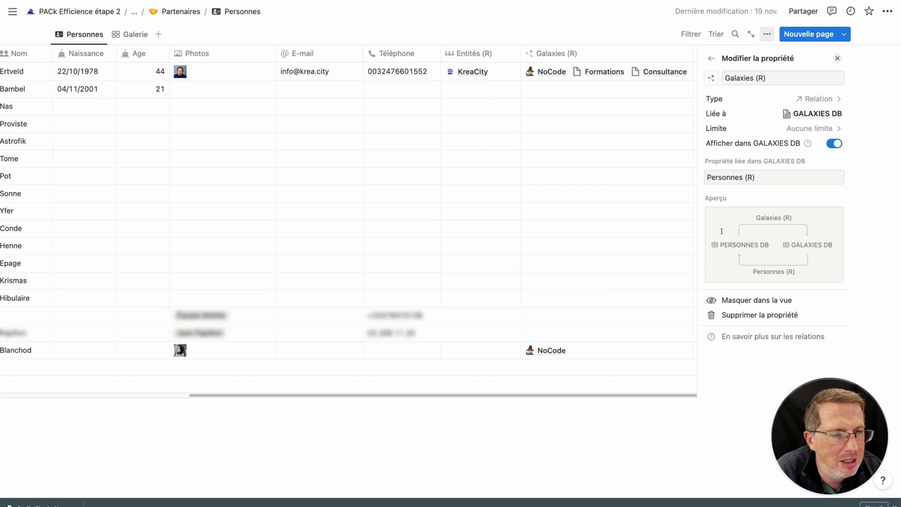
left_click(318, 29)
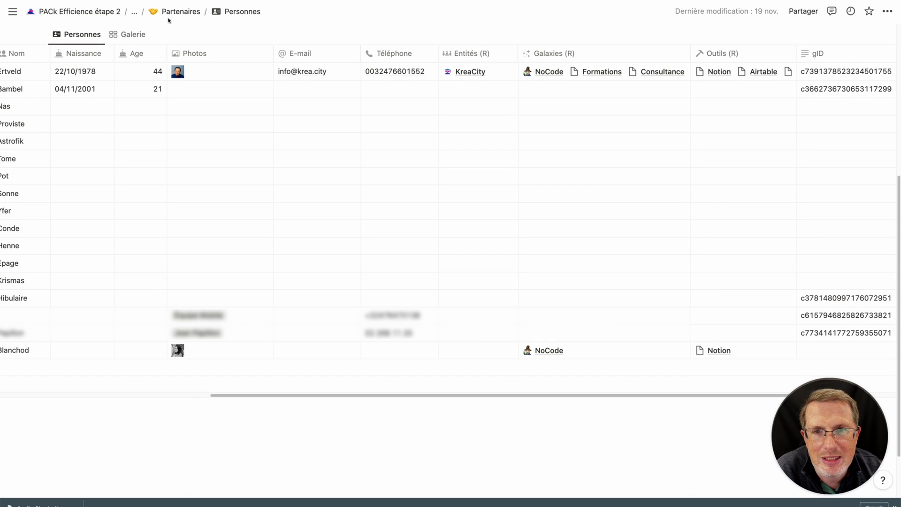
Go to the Galaxies database and widen its Personnes (R) column.
scroll(168, 70, "up", 5)
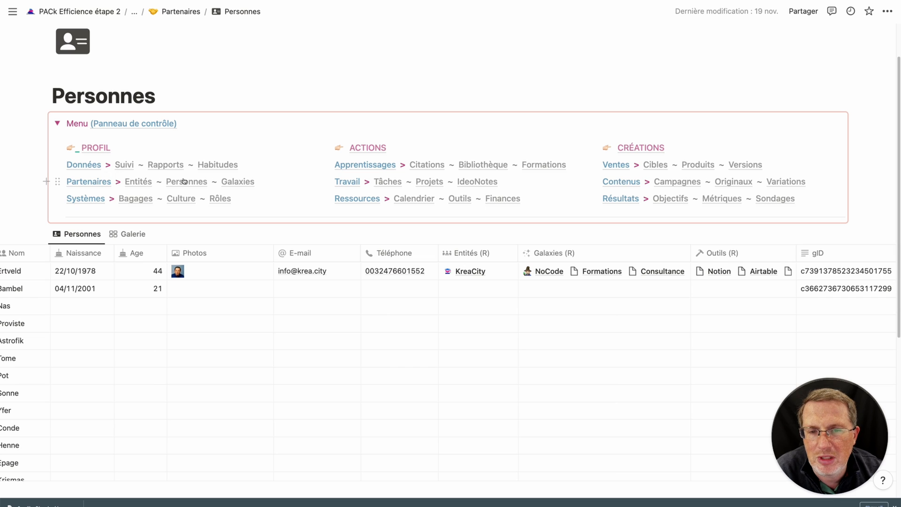
mouse_move(248, 186)
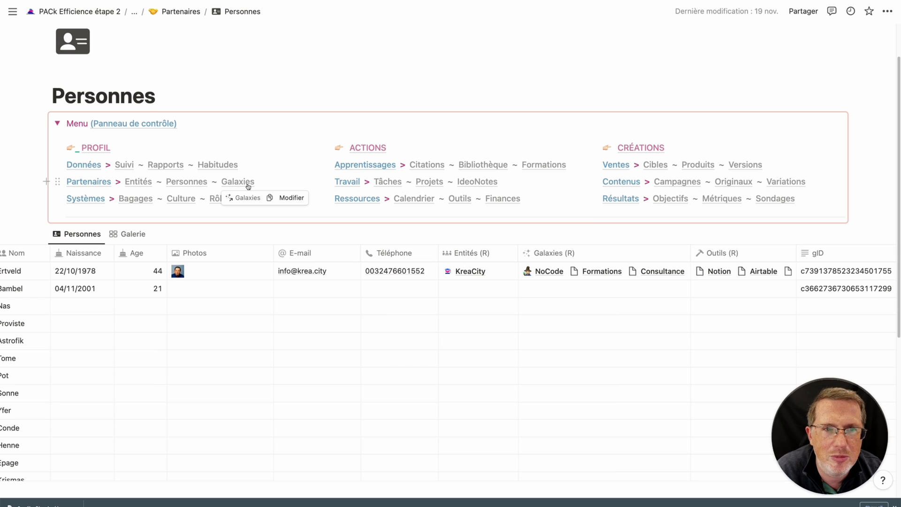
left_click(247, 186)
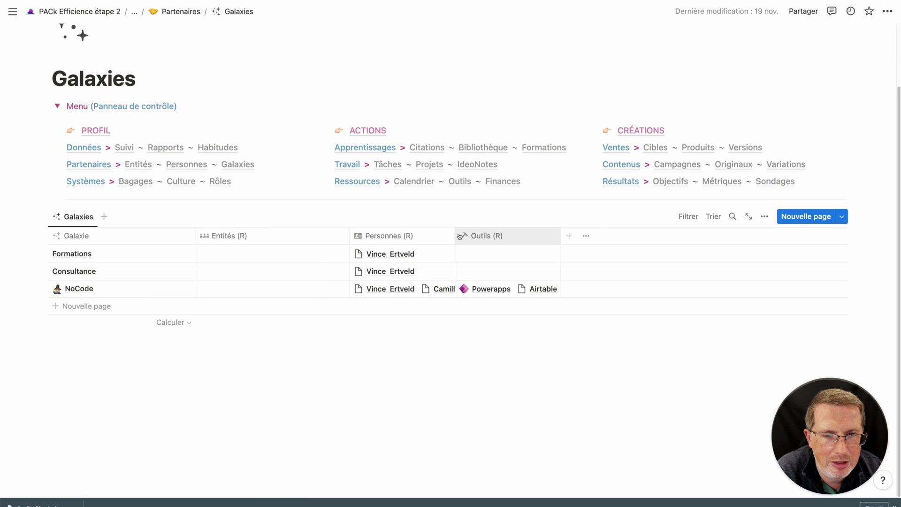
left_click_drag(455, 237, 507, 241)
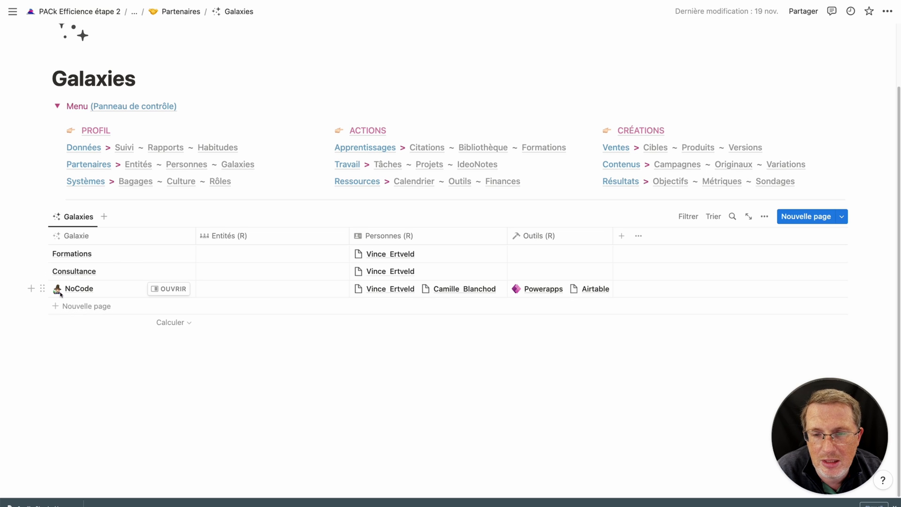
Link KreaCity and Notion Labs in the NoCode galaxy's Entités cell.
left_click(230, 292)
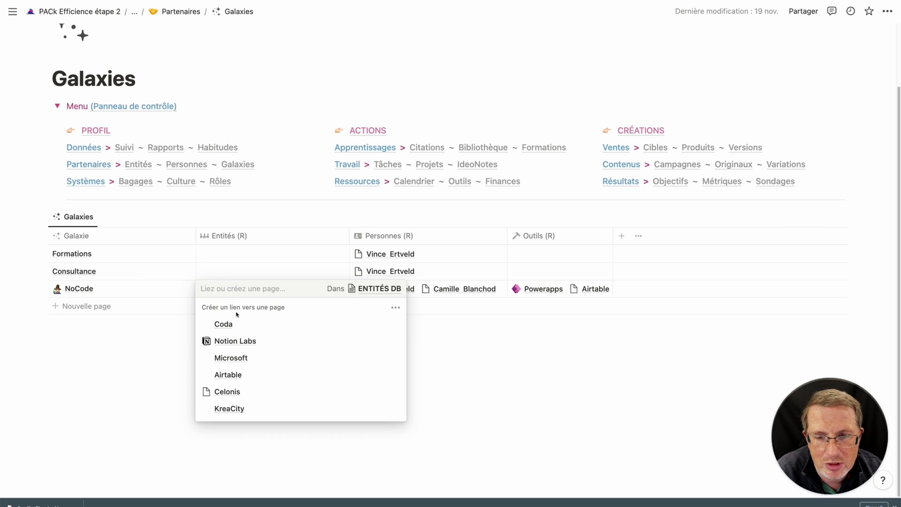
key("Down")
key("Down")
key("Down")
key("Down")
key("Down")
key("Down")
key("Return")
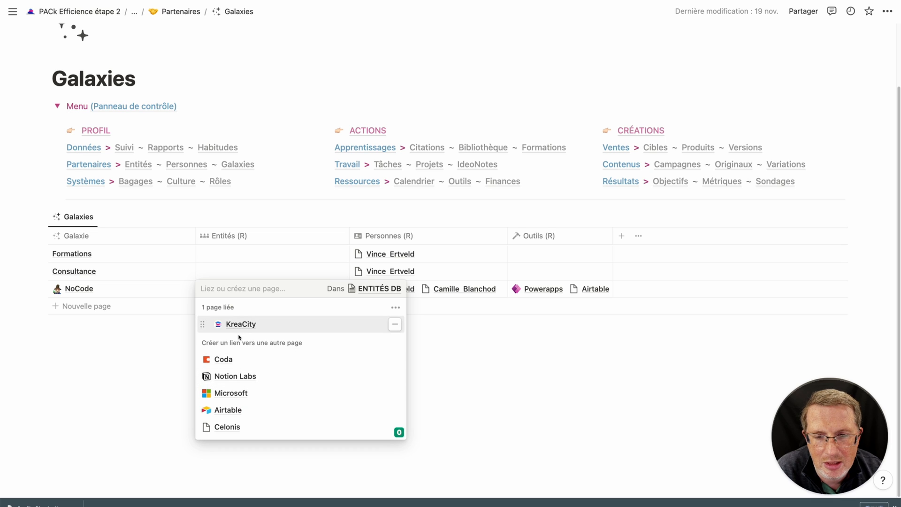
left_click(233, 377)
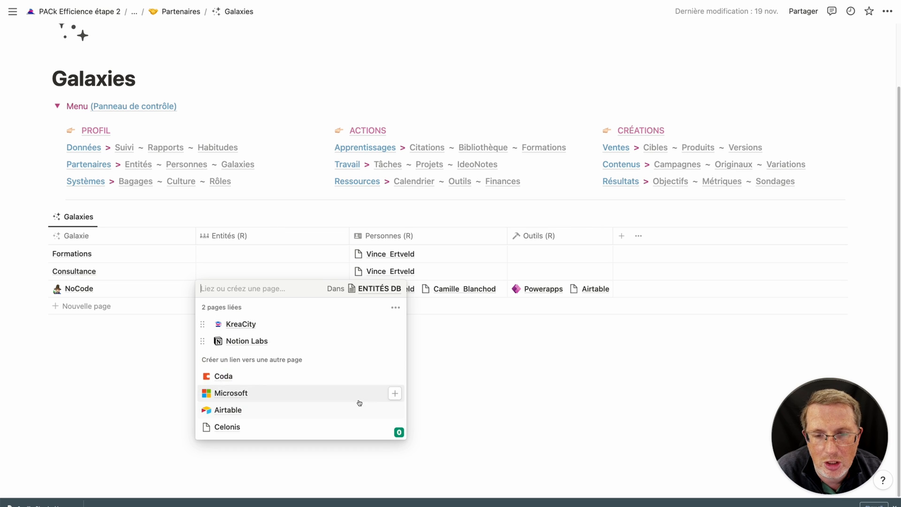
left_click(469, 373)
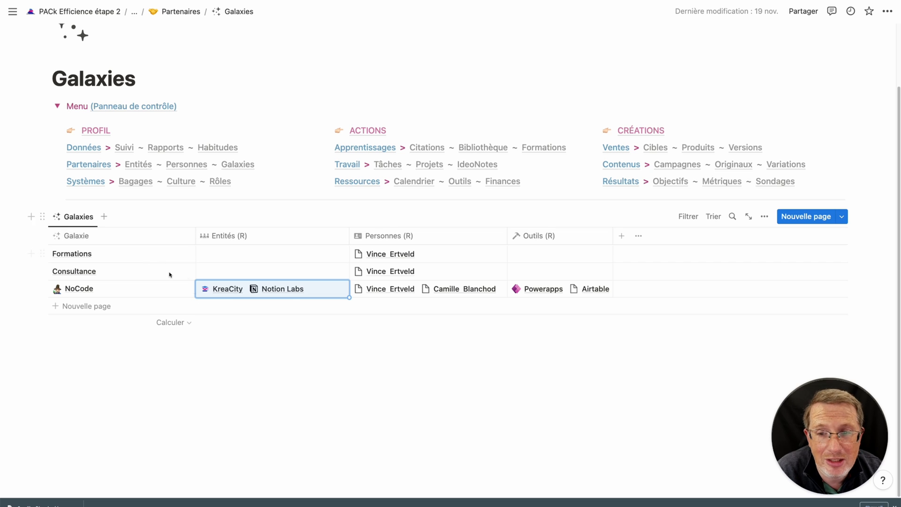
Create a new Contournement entity and link it to the Formations galaxy.
left_click(243, 255)
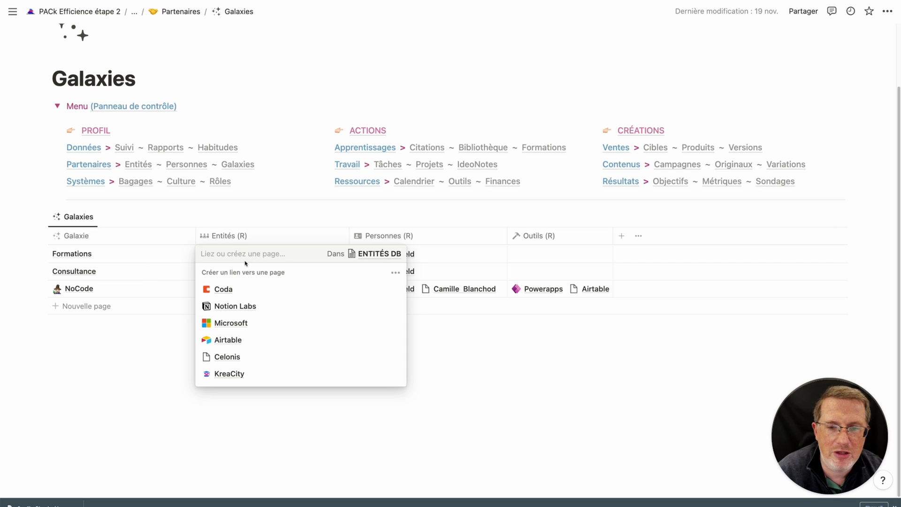
type("C")
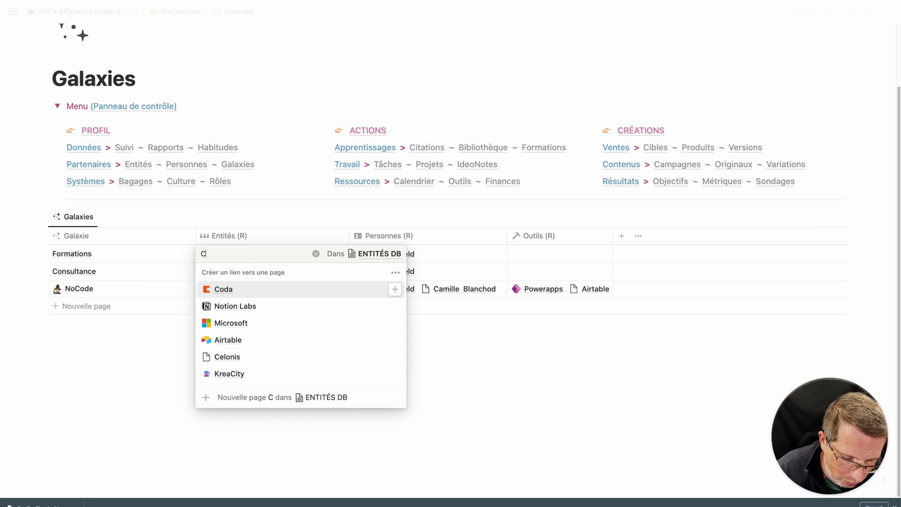
type("ontournement")
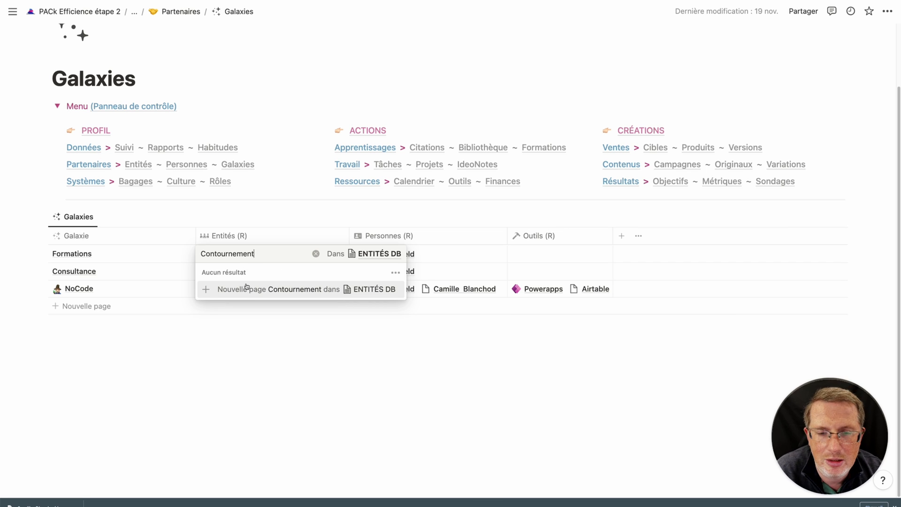
left_click(206, 291)
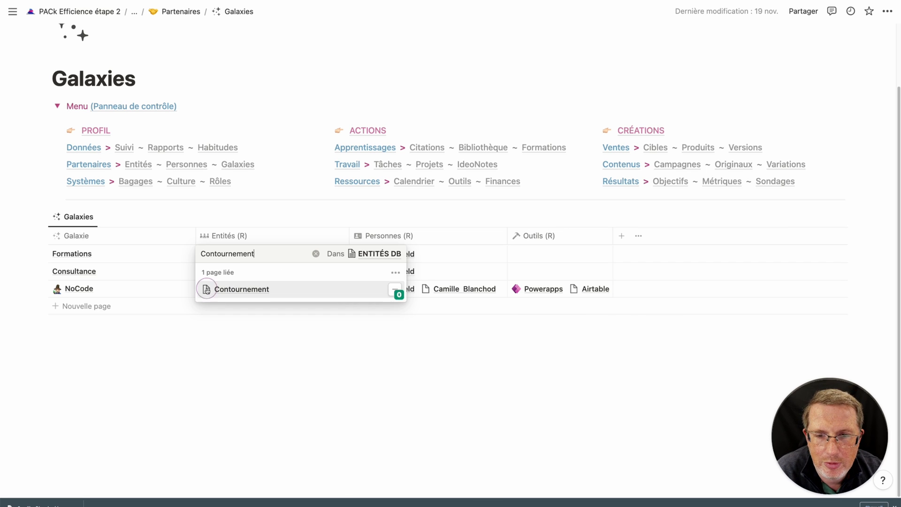
left_click(342, 364)
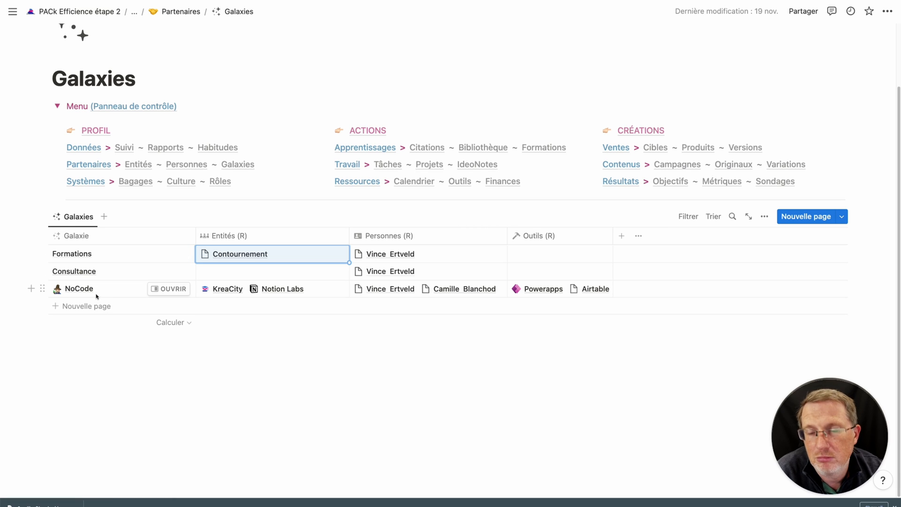
Add Contournement to NoCode's entities and open its page in side peek.
left_click(339, 293)
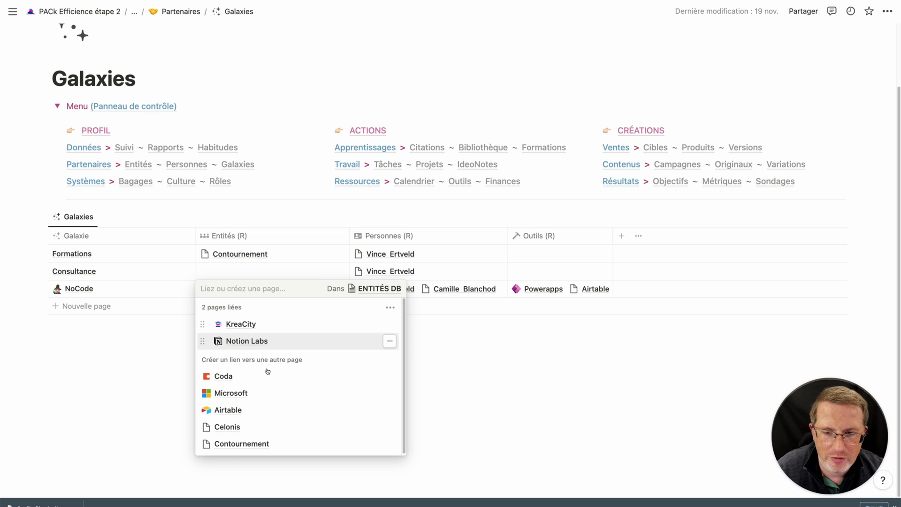
left_click(231, 445)
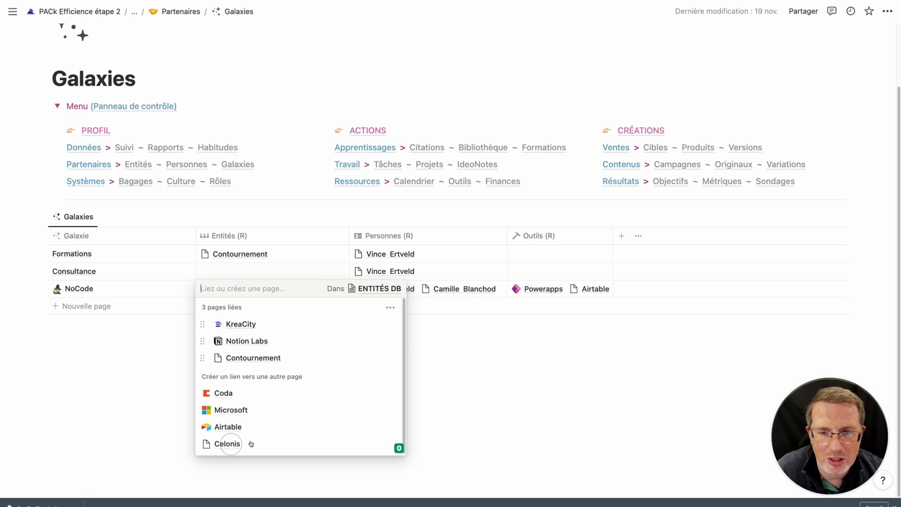
left_click(147, 390)
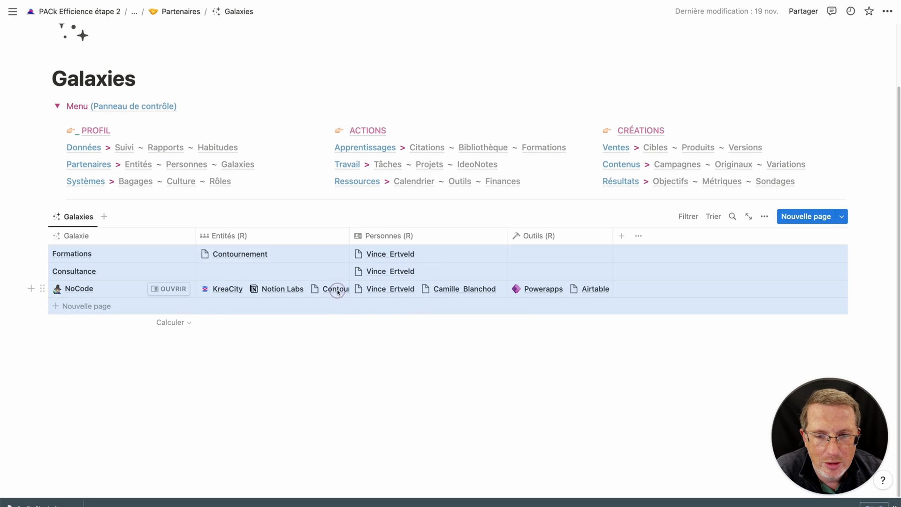
left_click(335, 288)
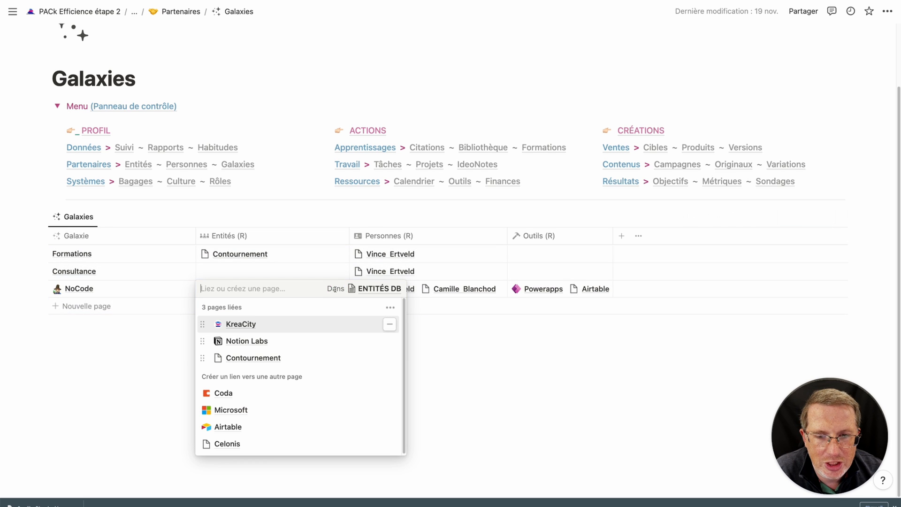
left_click(263, 356)
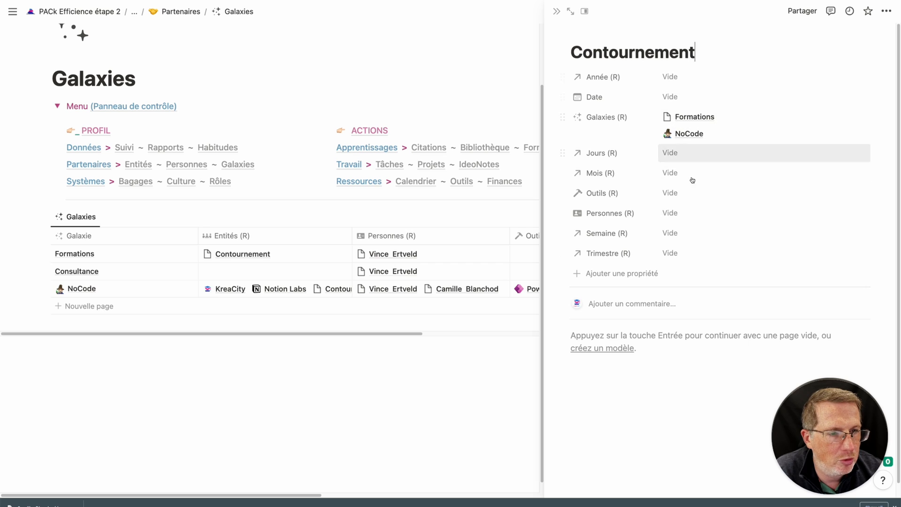
Create a new person page by name, link it to Contournement's Personnes (R), and close the panel.
left_click(678, 213)
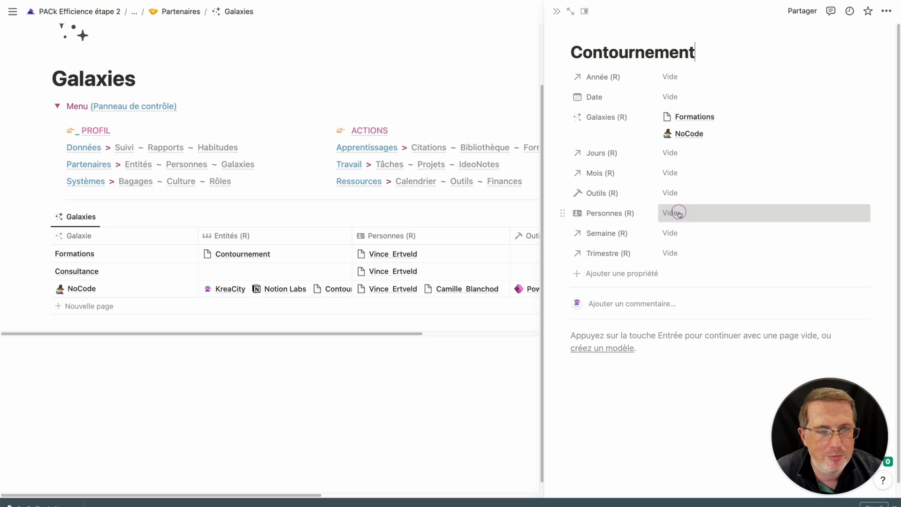
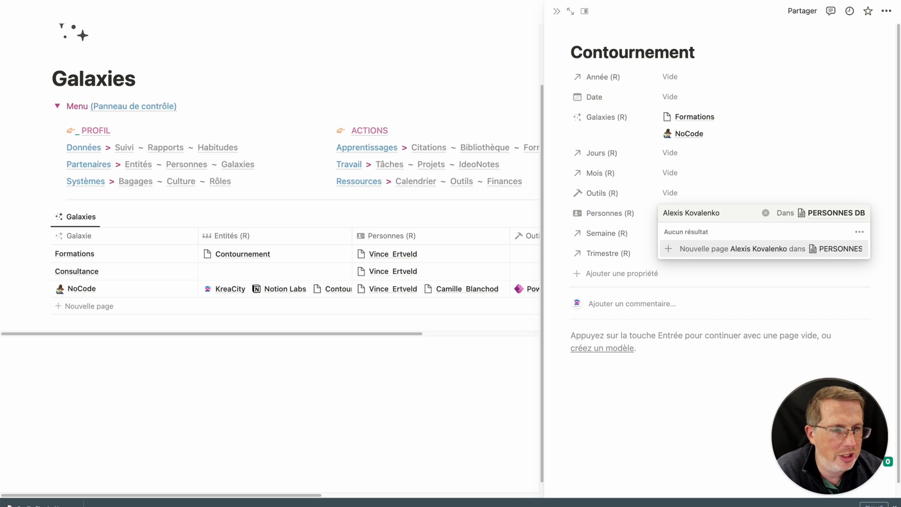
left_click(678, 247)
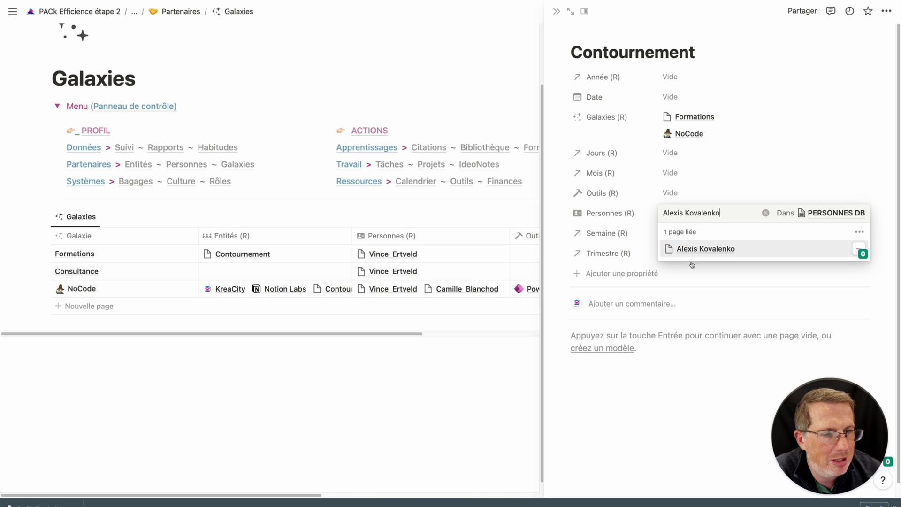
left_click(697, 374)
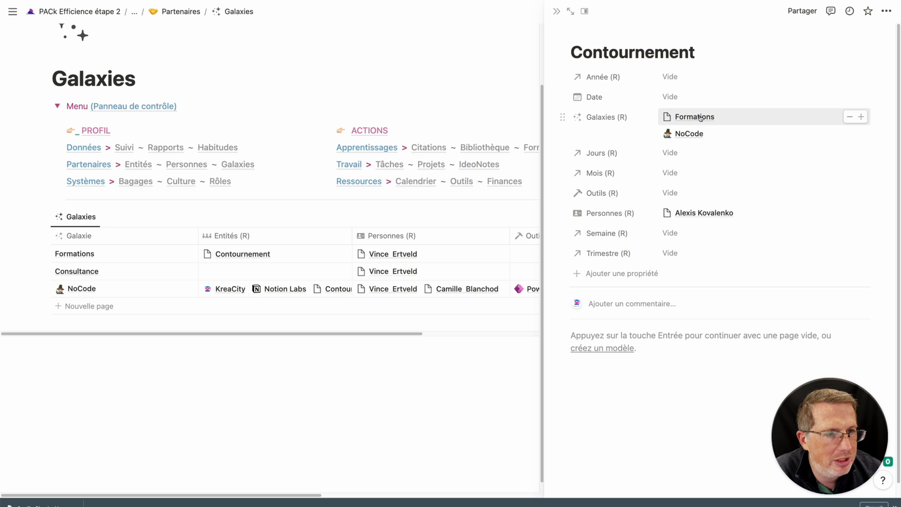
left_click(157, 389)
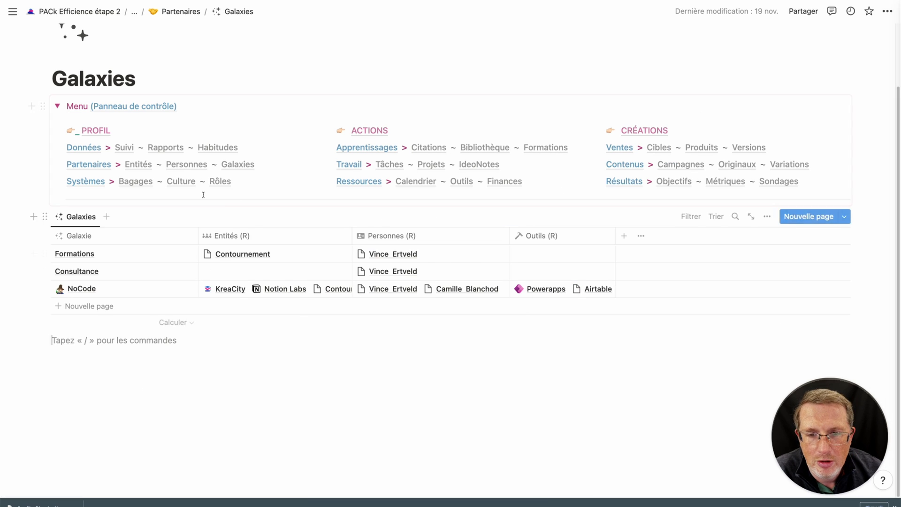
Browse the Entités and Personnes databases, then widen the Outils Personnes column for full names.
left_click(138, 167)
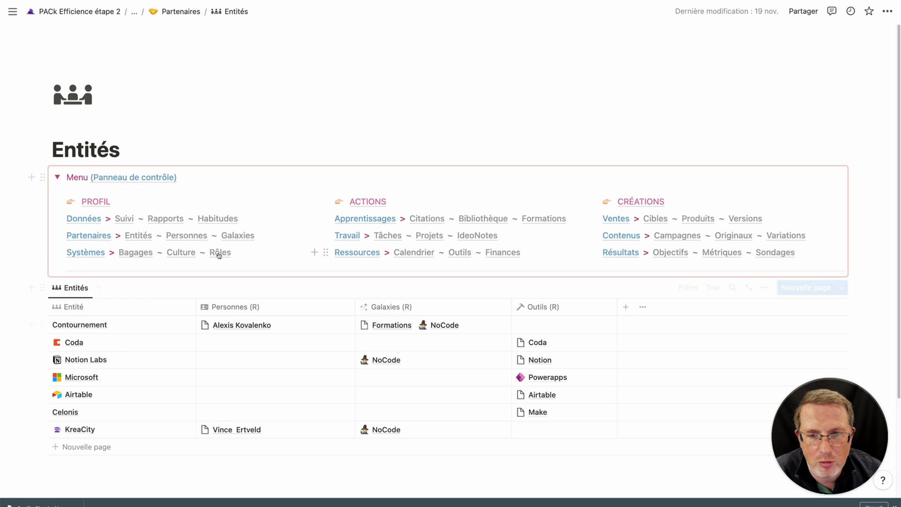
left_click(186, 236)
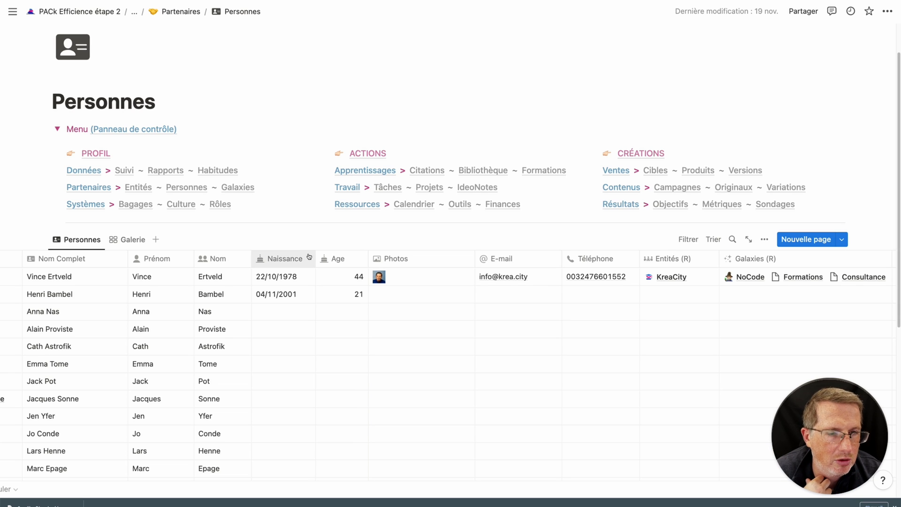
scroll(544, 291, "right", 10)
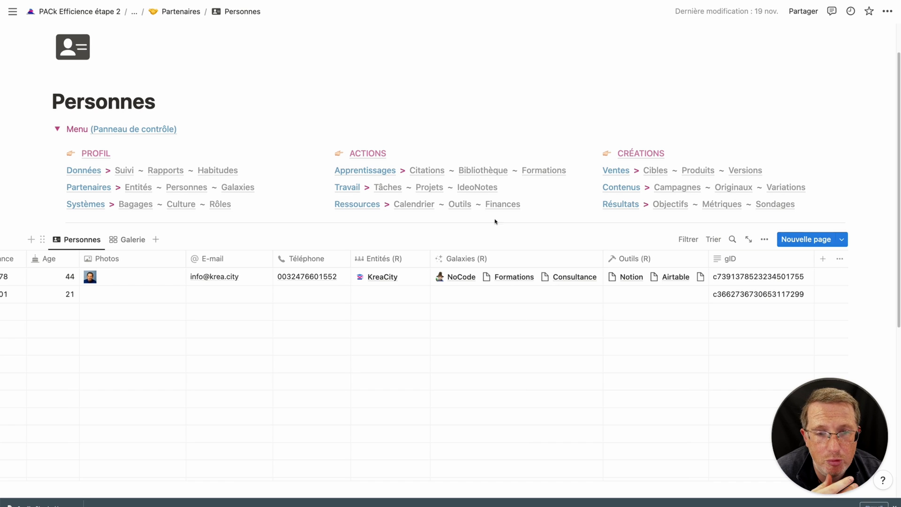
left_click(460, 205)
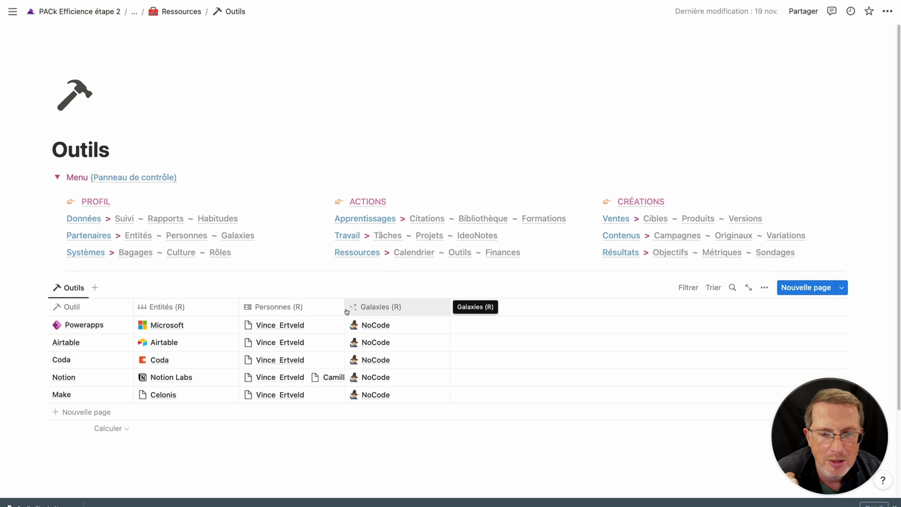
left_click_drag(345, 309, 397, 311)
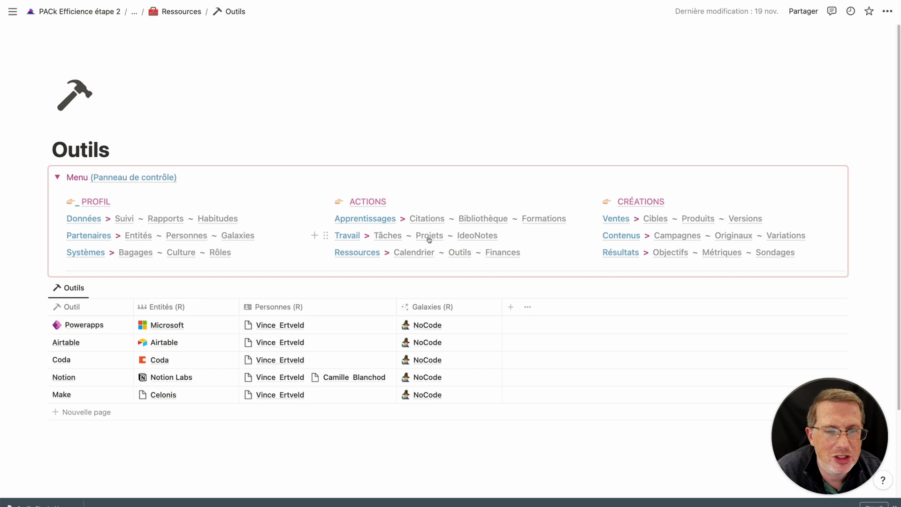
mouse_move(428, 238)
mouse_move(426, 217)
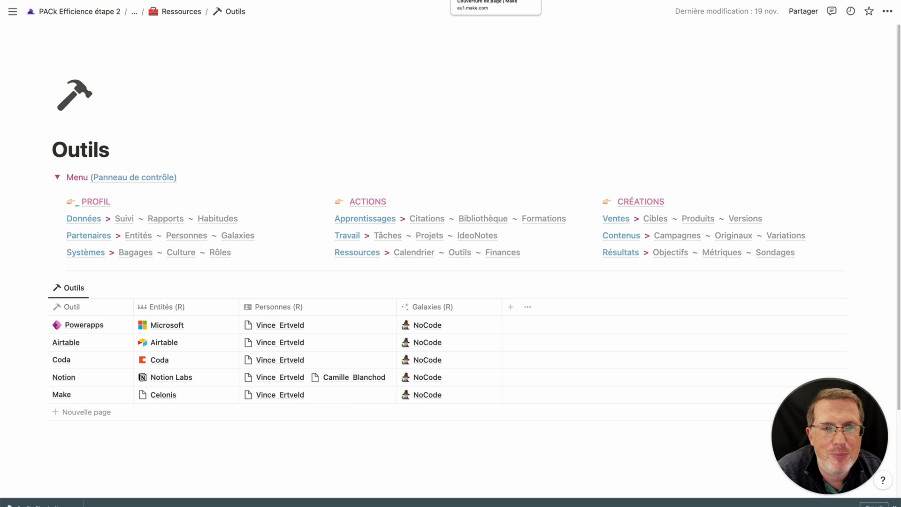
In Make, go back to All scenarios and open PACk - Sync GContacts > Notion.
left_click(472, 0)
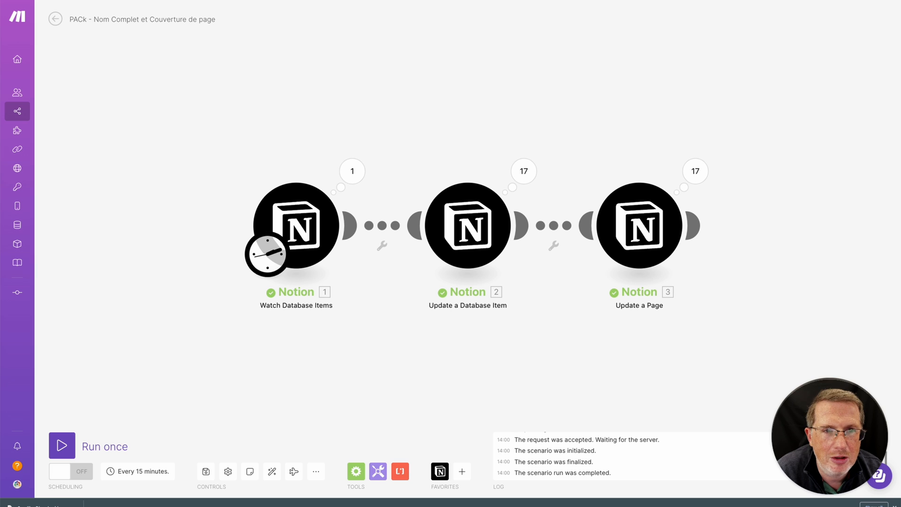
left_click(61, 24)
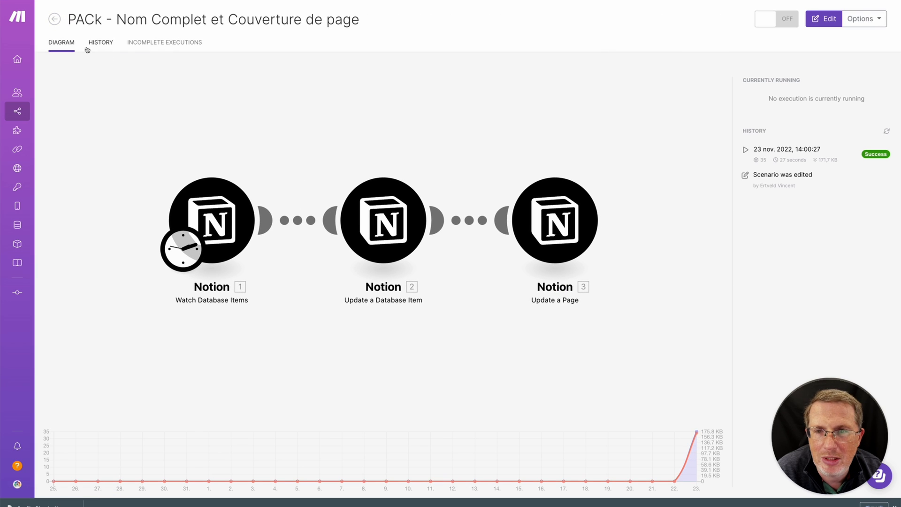
left_click(54, 18)
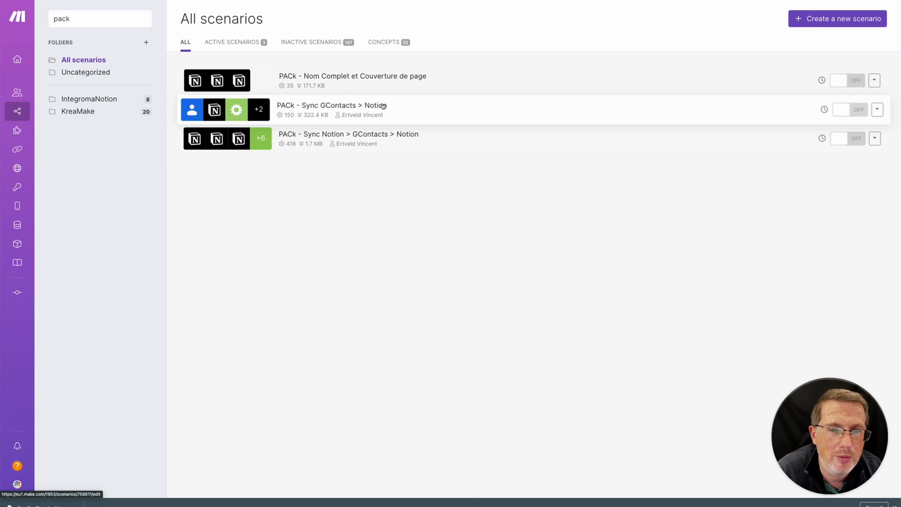
left_click(424, 109)
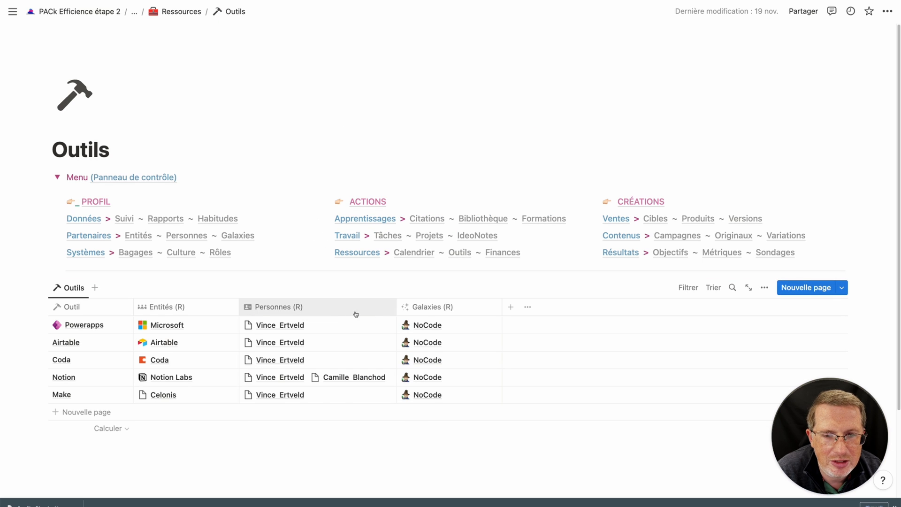
Open the Outils Personnes (R) relation settings showing its two-way link to PERSONNES DB.
left_click(356, 307)
left_click(331, 362)
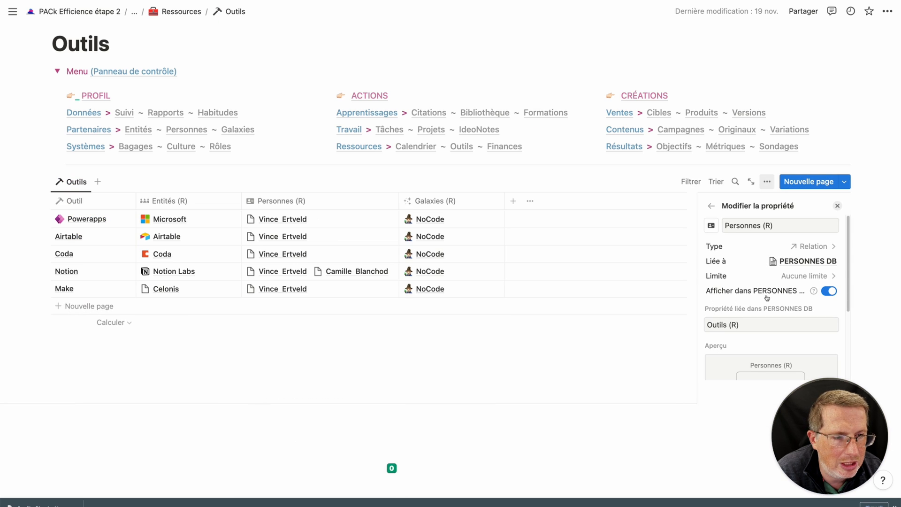
scroll(790, 306, "down", 3)
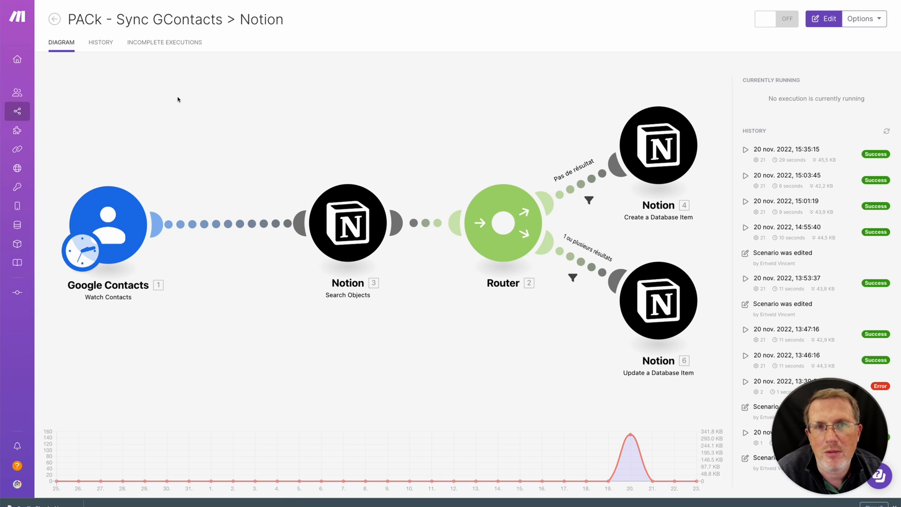
Inspect the GContacts > Notion scenario's modules in the editor, then return to All scenarios.
left_click(147, 175)
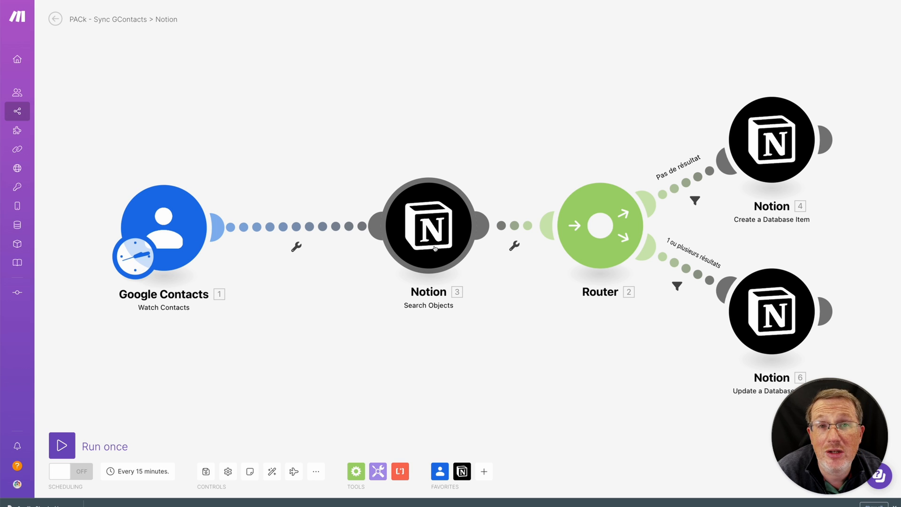
left_click_drag(573, 340, 499, 331)
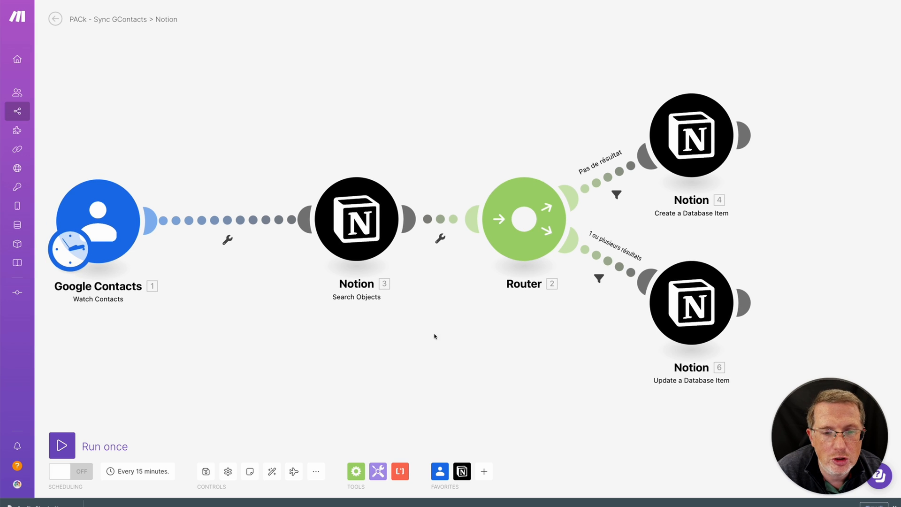
left_click_drag(436, 336, 462, 323)
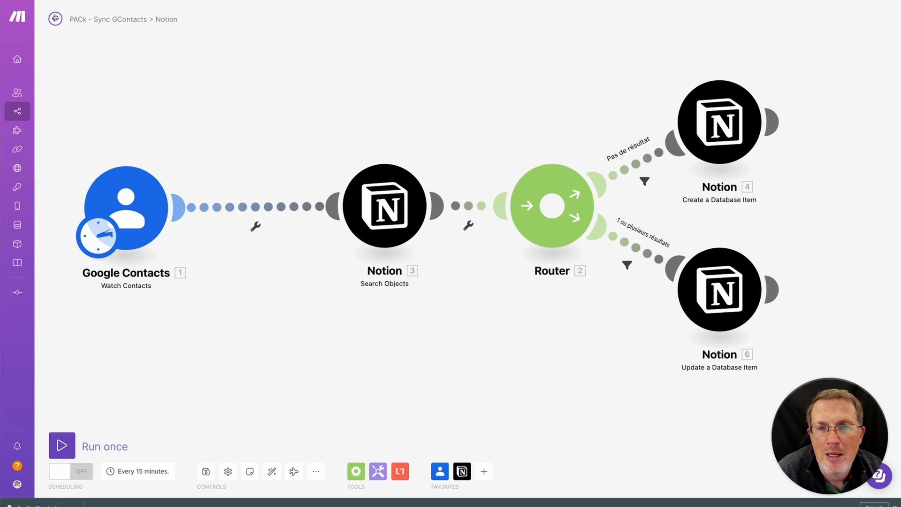
left_click(54, 19)
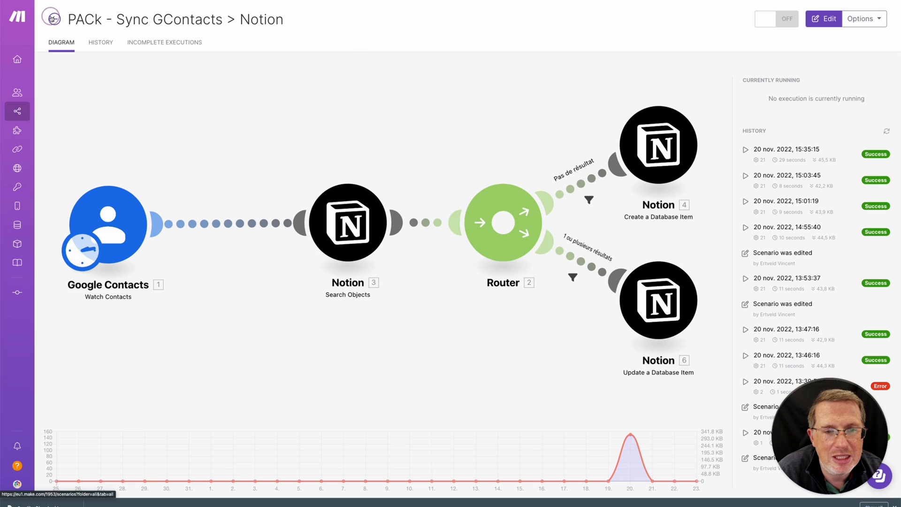
left_click(51, 18)
left_click(309, 135)
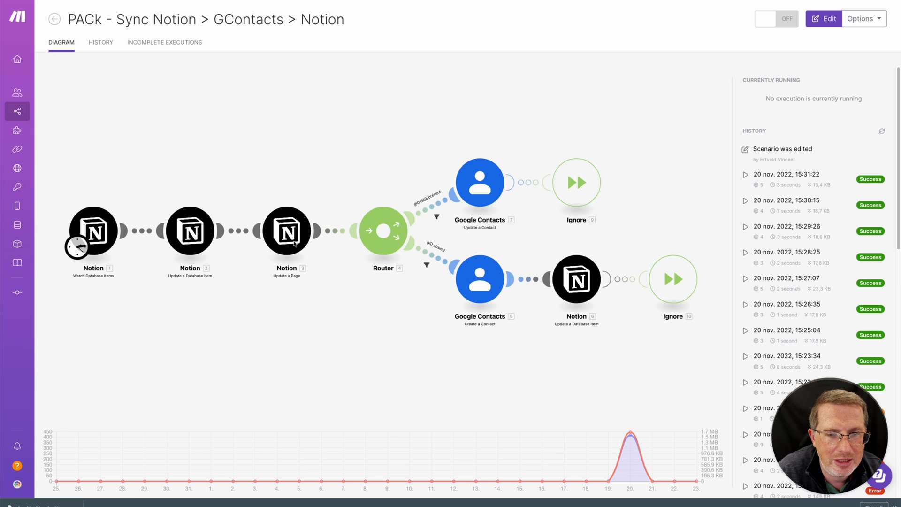
left_click(630, 190)
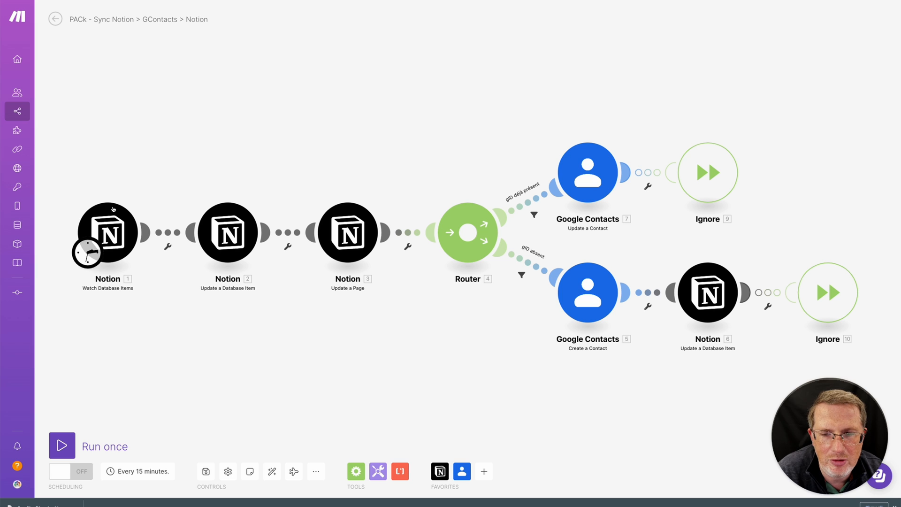
scroll(115, 222, "up", 2)
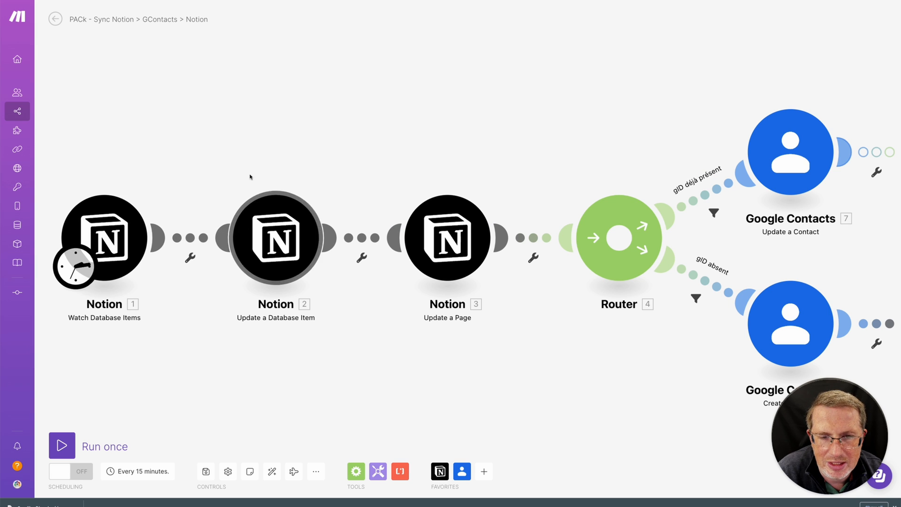
left_click_drag(251, 175, 391, 169)
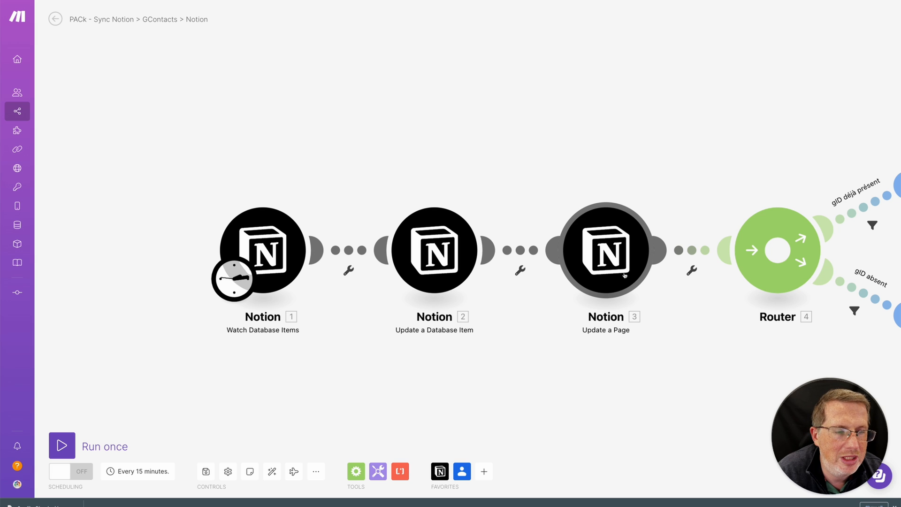
scroll(701, 175, "down", 3)
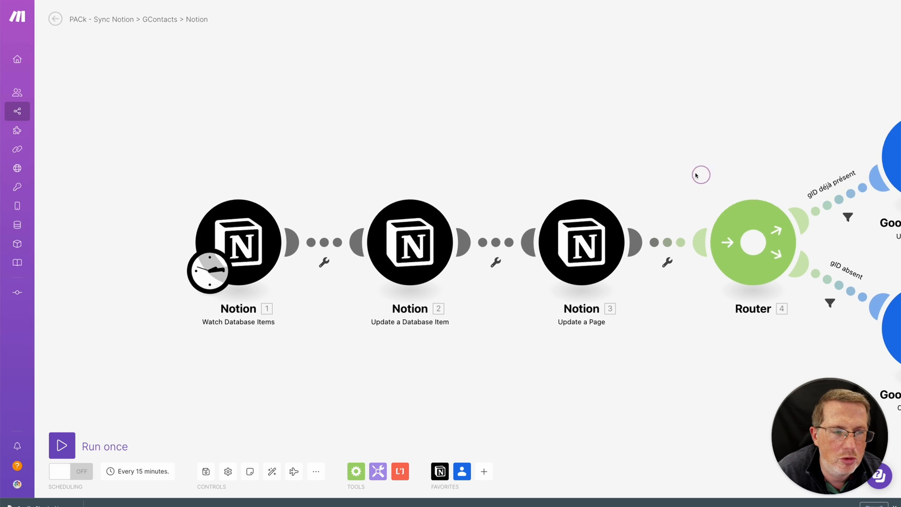
left_click_drag(674, 173, 662, 171)
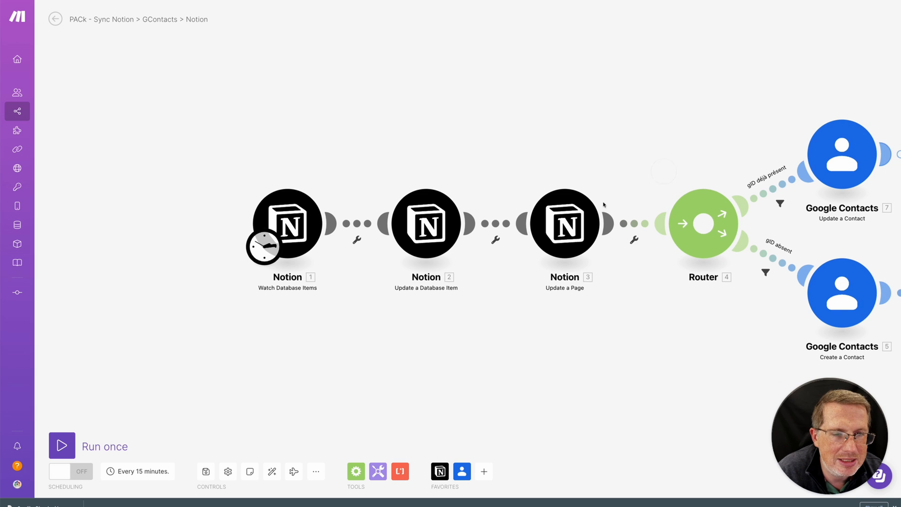
left_click_drag(708, 123, 493, 107)
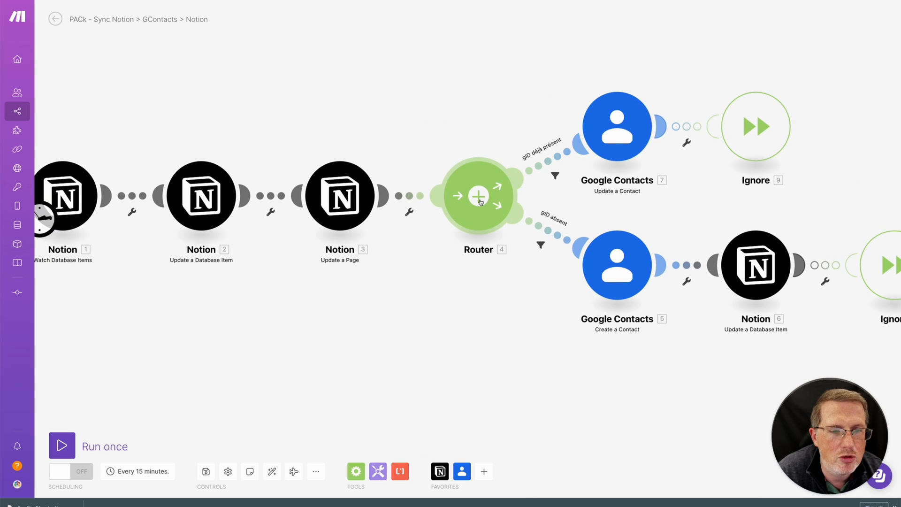
scroll(480, 201, "up", 2)
scroll(480, 202, "down", 1)
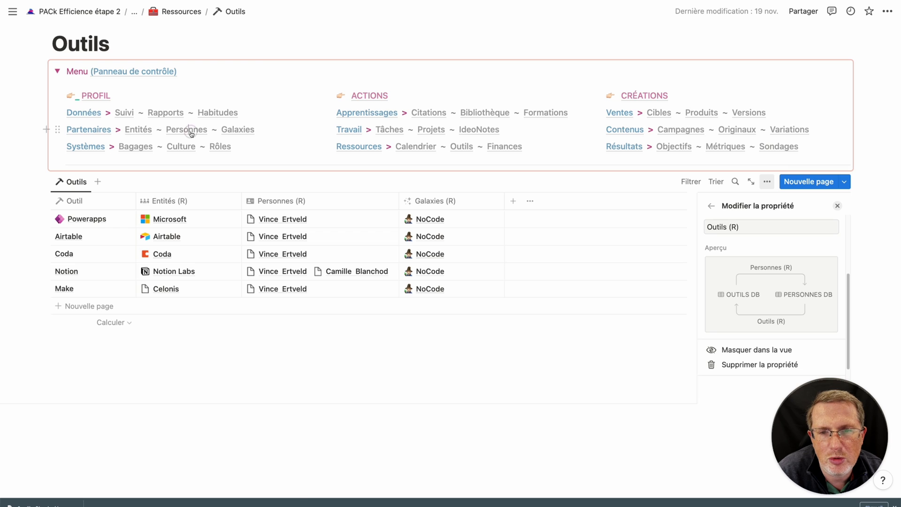
Open Personnes and scroll right to the gID column holding each contact's Google ID.
left_click(190, 132)
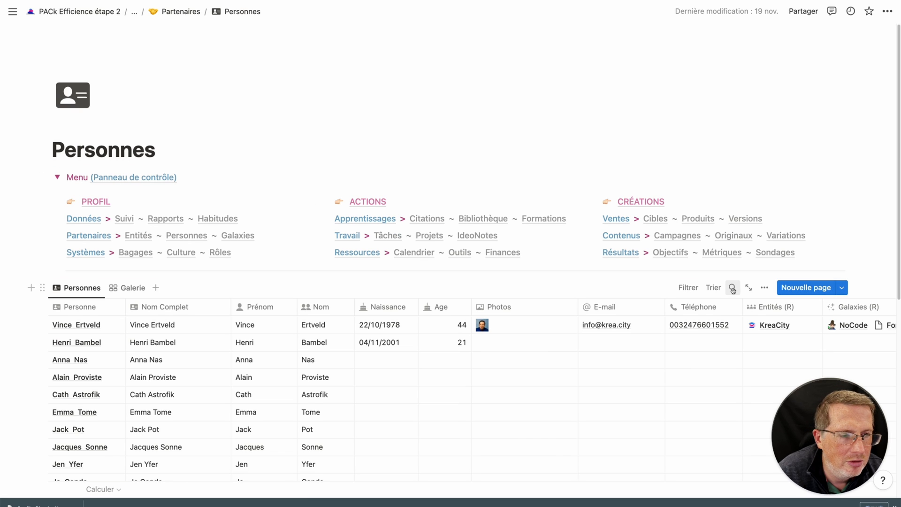
scroll(839, 349, "right", 10)
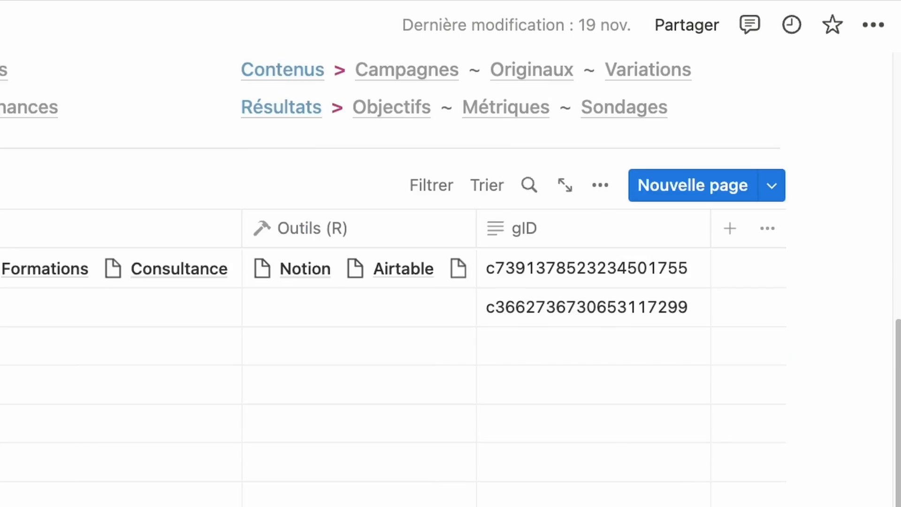
scroll(670, 336, "down", 2)
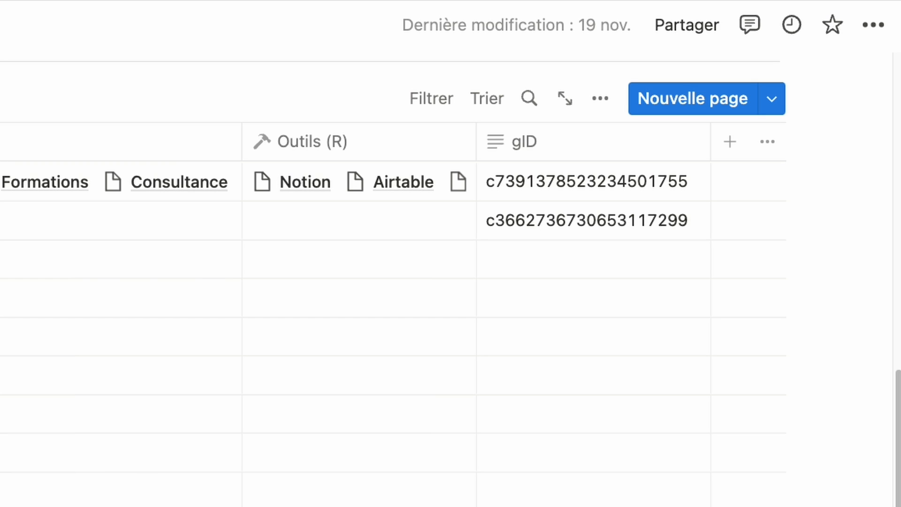
scroll(449, 315, "left", 10)
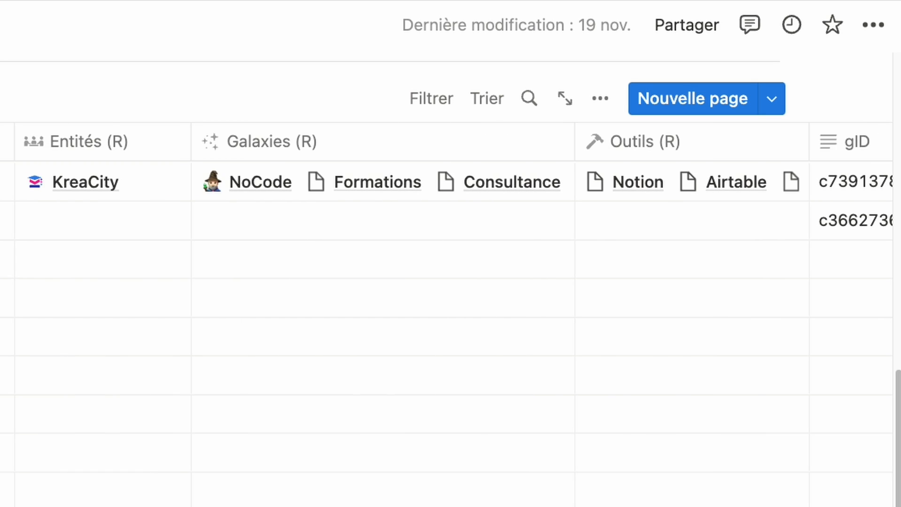
scroll(446, 314, "left", 4)
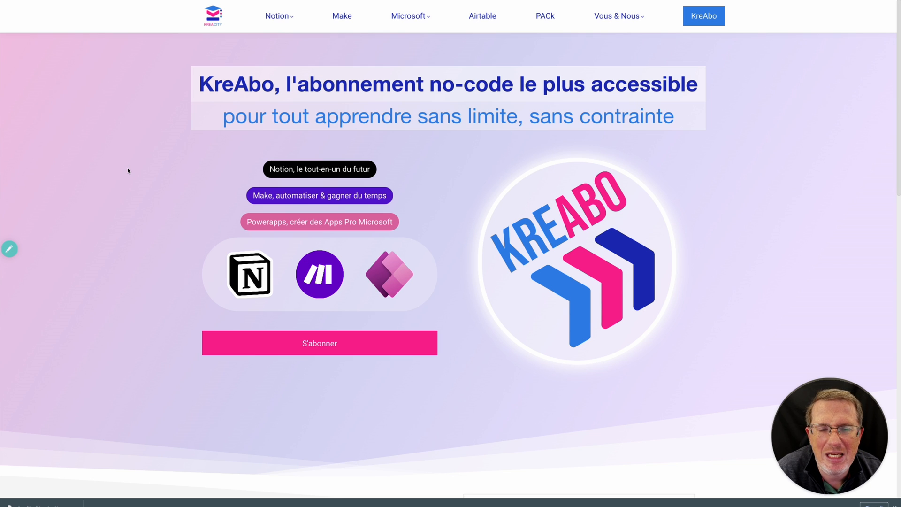
scroll(122, 175, "down", 15)
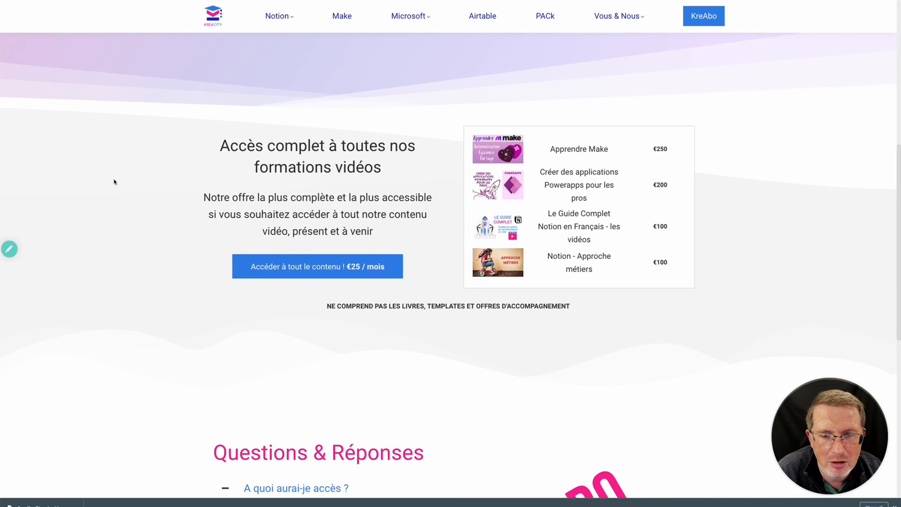
scroll(115, 187, "down", 3)
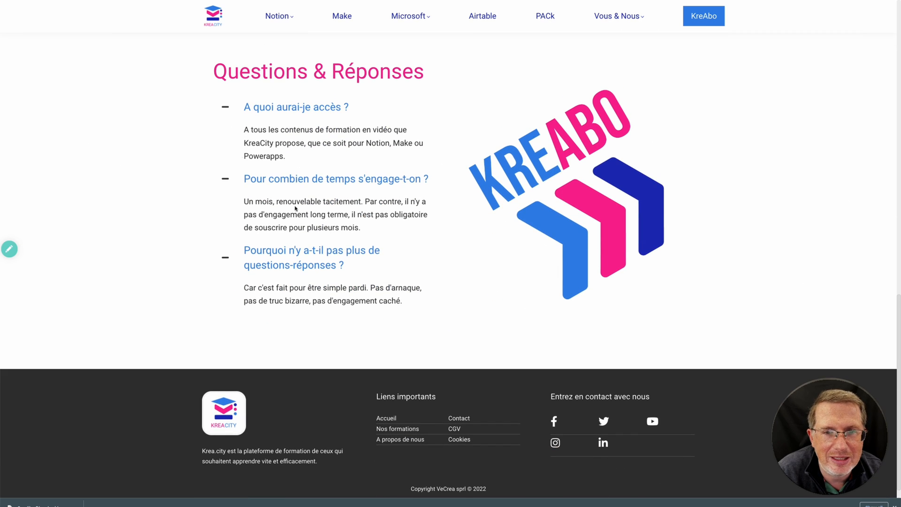
left_click(257, 200)
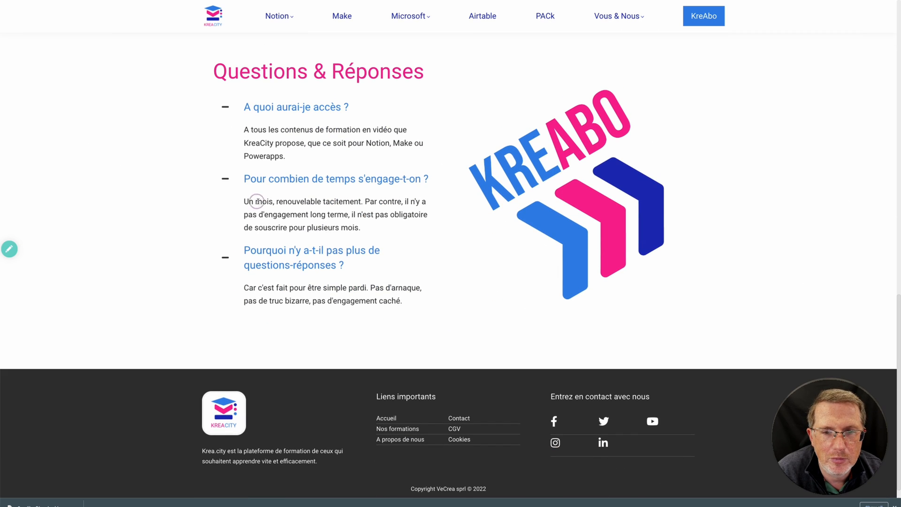
left_click_drag(257, 201, 352, 215)
left_click(396, 221)
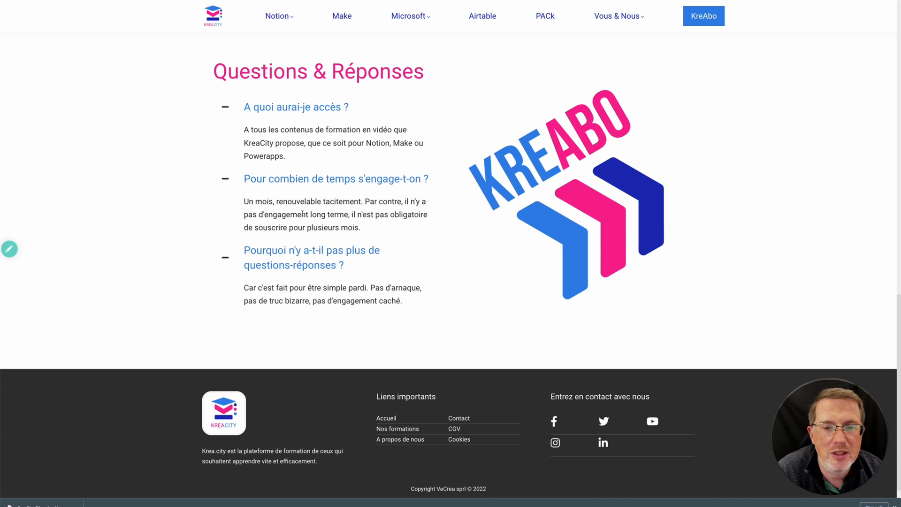
left_click_drag(303, 214, 311, 216)
left_click(329, 234)
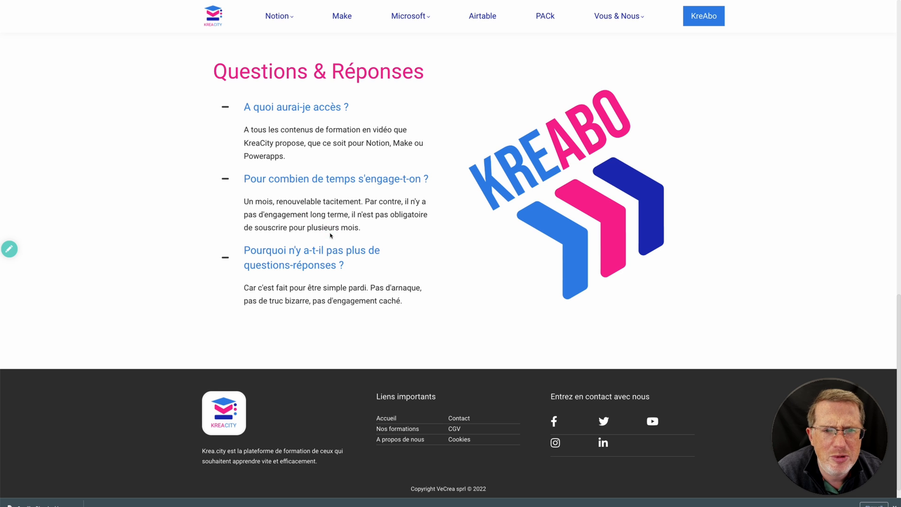
scroll(331, 268, "up", 6)
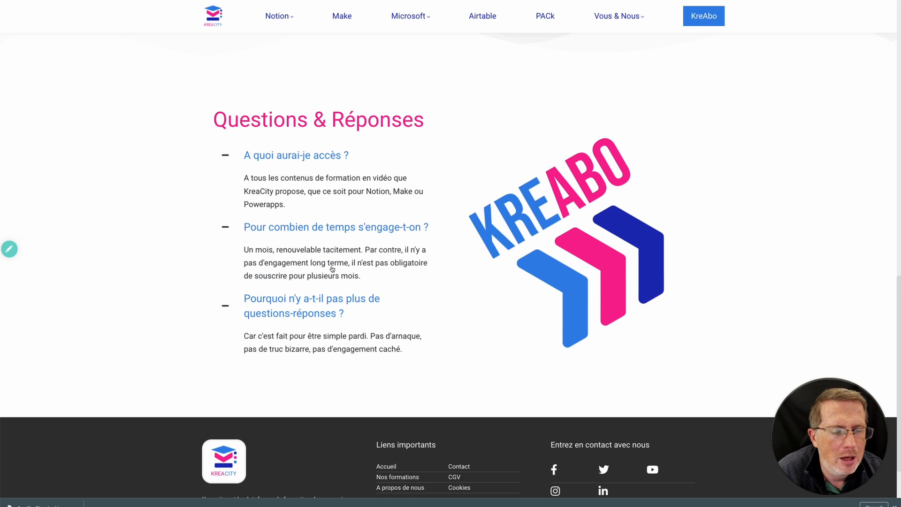
scroll(331, 266, "up", 3)
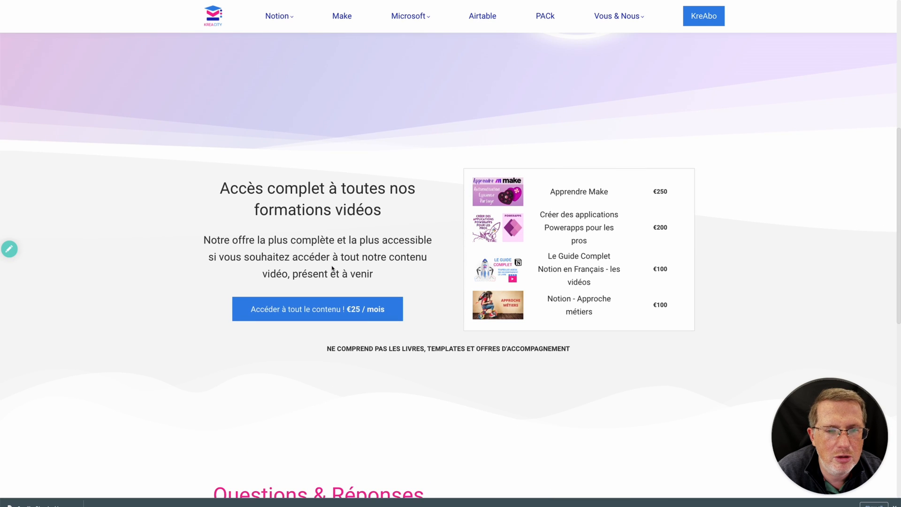
Start the KreAbo full-content subscription and apply coupon ABO for €15 off for 3 months.
left_click(303, 310)
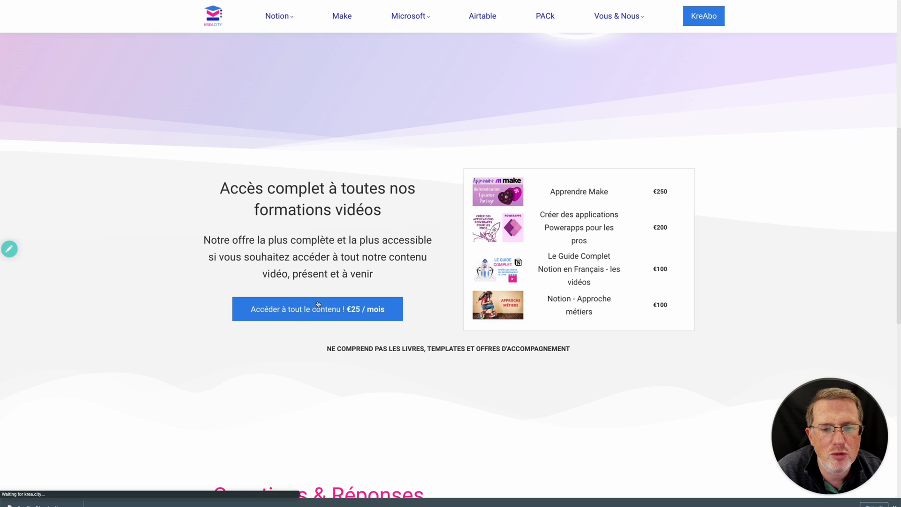
scroll(344, 311, "down", 3)
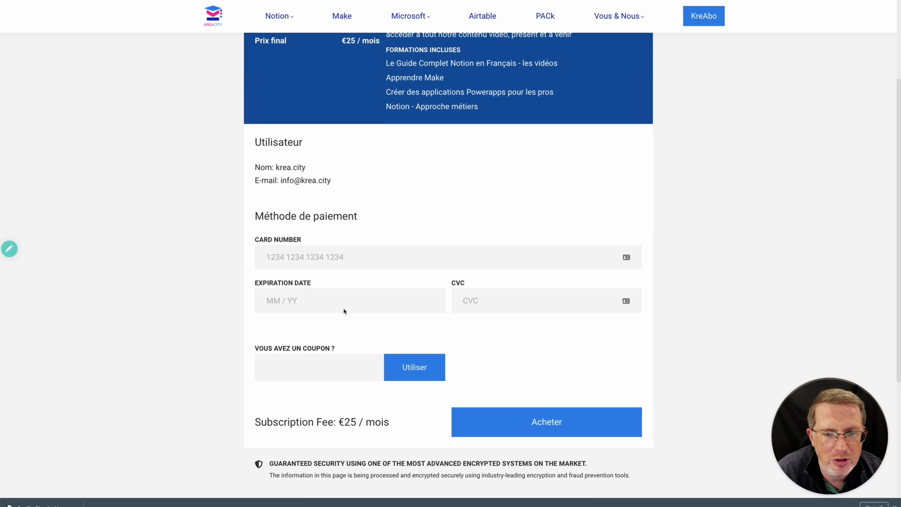
left_click(320, 370)
type("ABO")
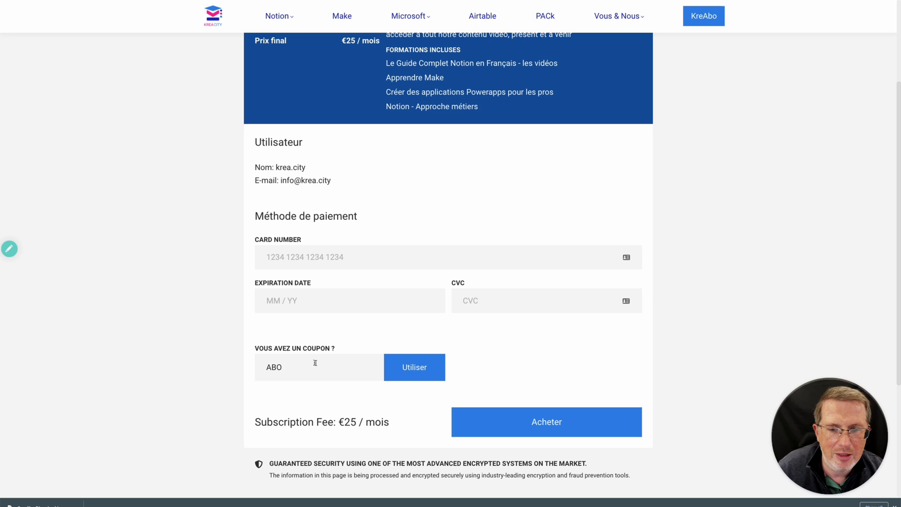
left_click(407, 373)
scroll(328, 389, "down", 3)
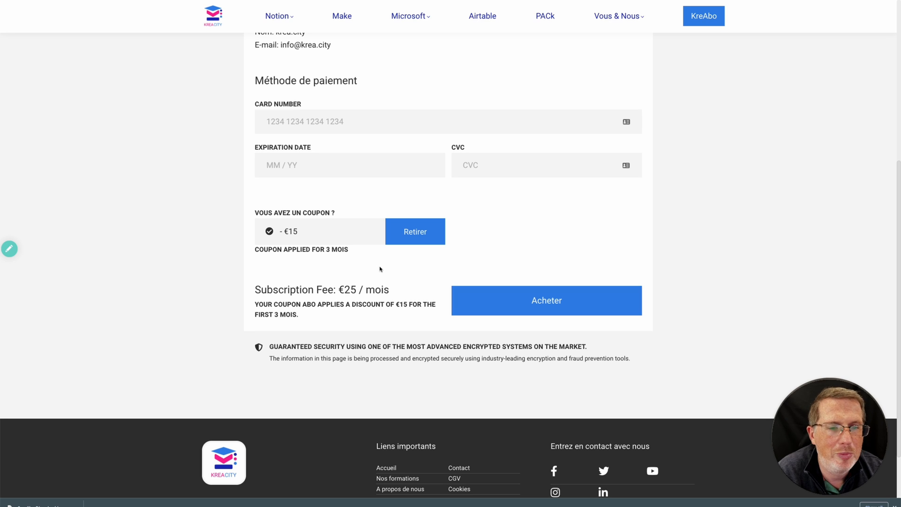
scroll(380, 270, "down", 1)
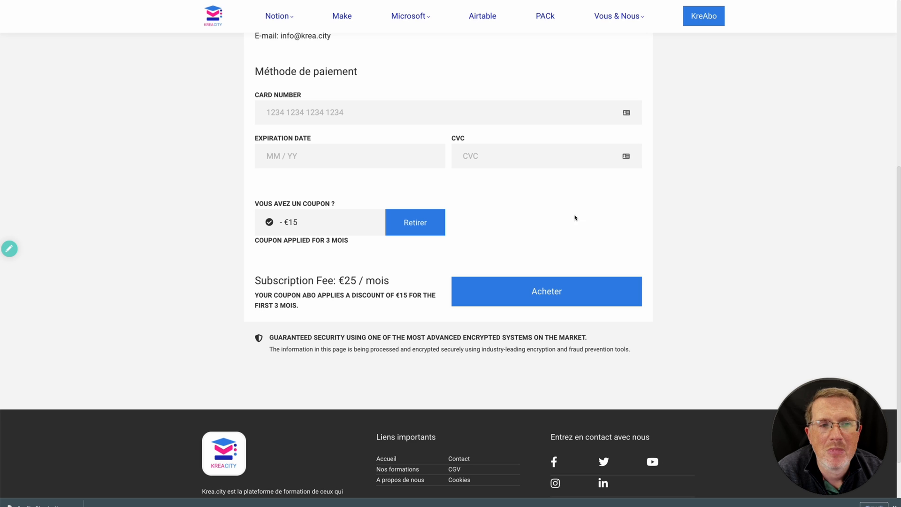
Go to the Airtable training page, 'Gère ton business avec Airtable', and review its contents.
left_click(484, 17)
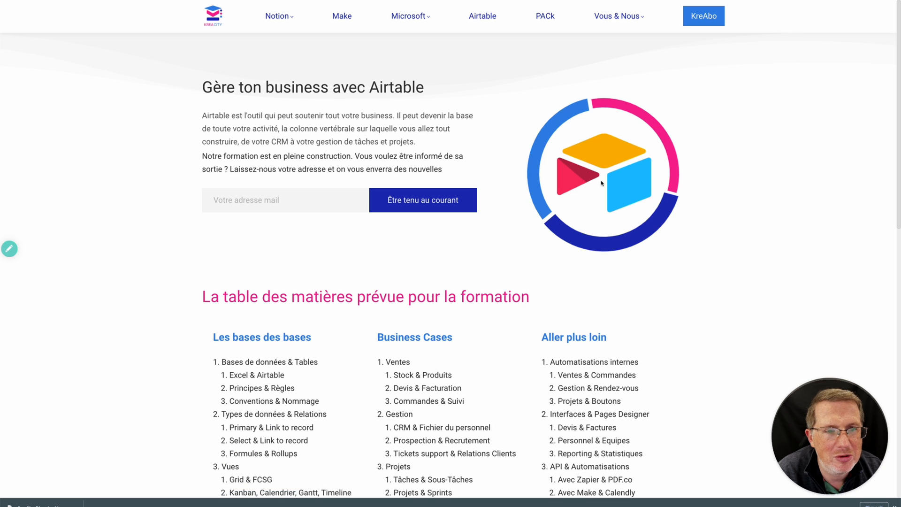
scroll(660, 189, "down", 3)
scroll(660, 189, "up", 2)
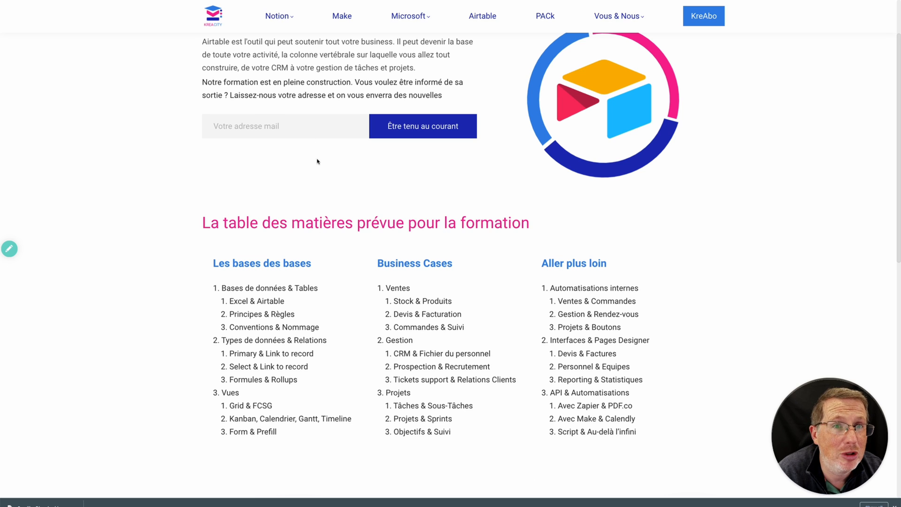
scroll(317, 164, "up", 1)
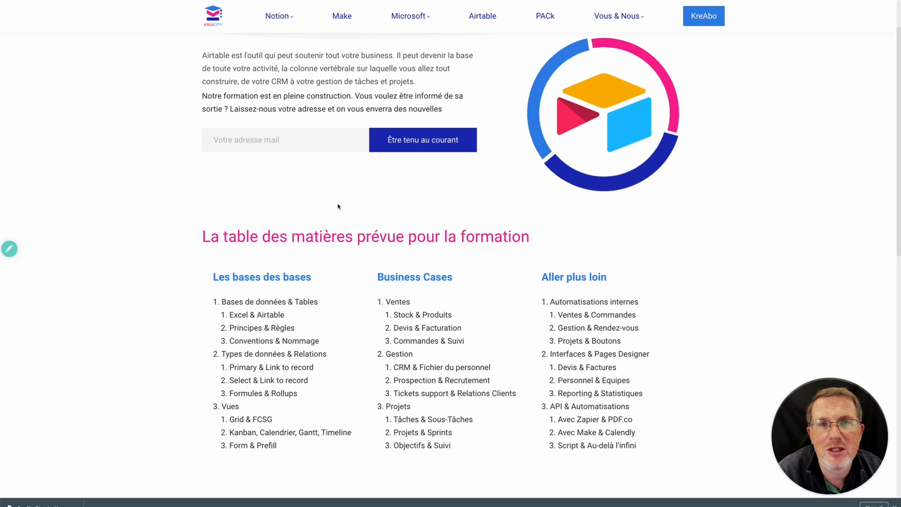